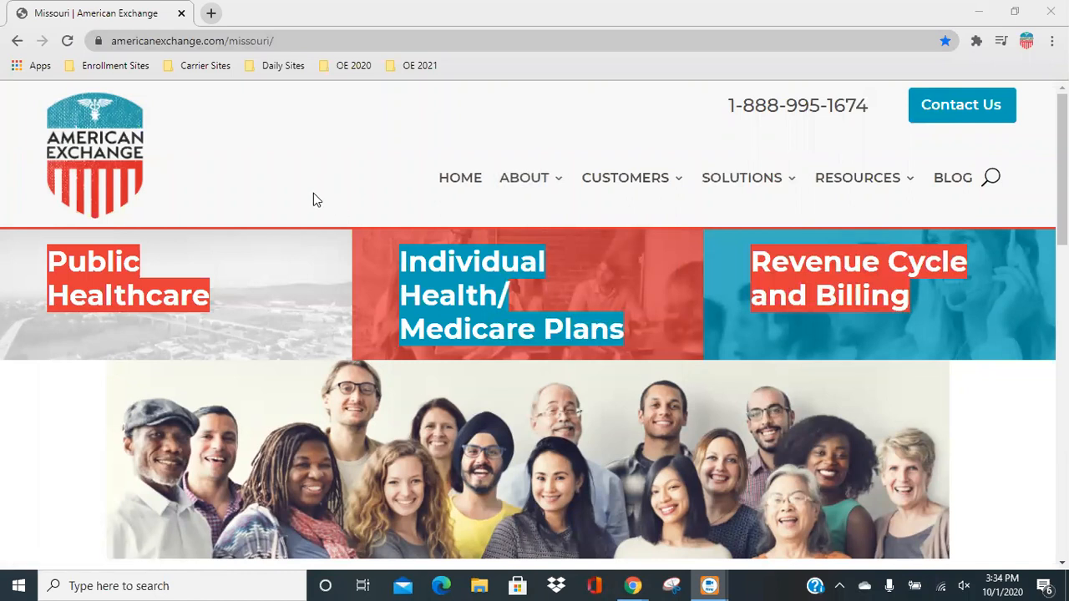
Open the 2021 Pre Open Enrollment Assessment from the Missouri ADAP/Part B Program page.
scroll(313, 199, down, 3)
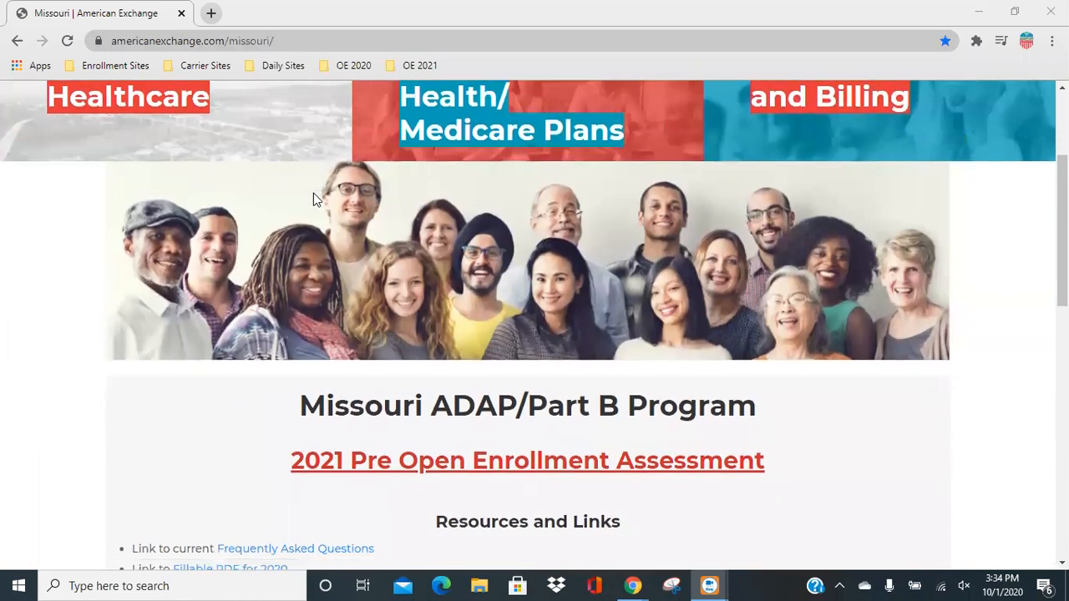
scroll(313, 194, down, 2)
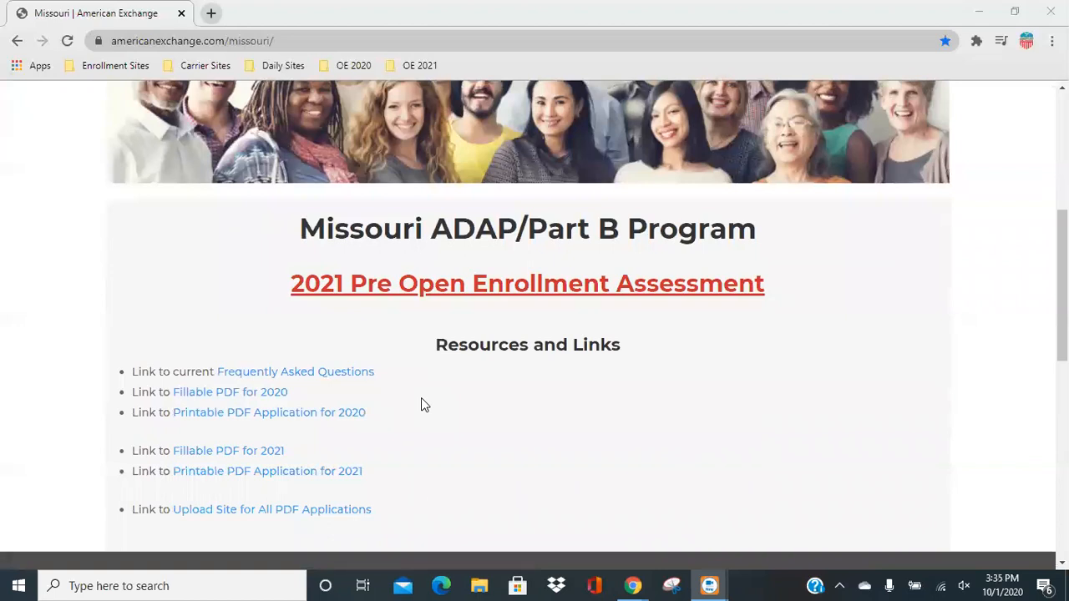
scroll(421, 405, down, 1)
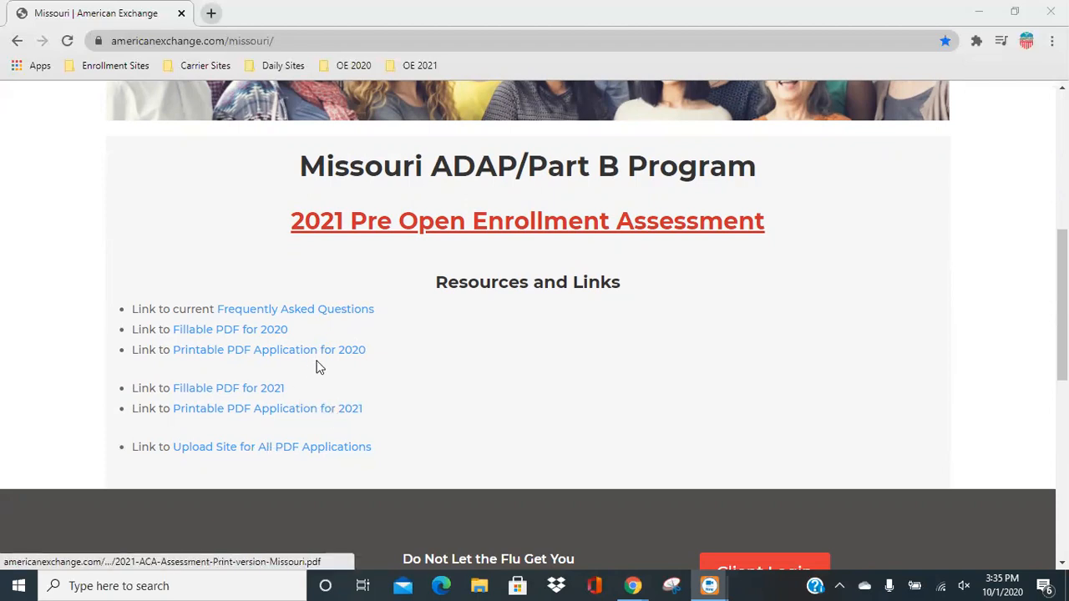
click(571, 226)
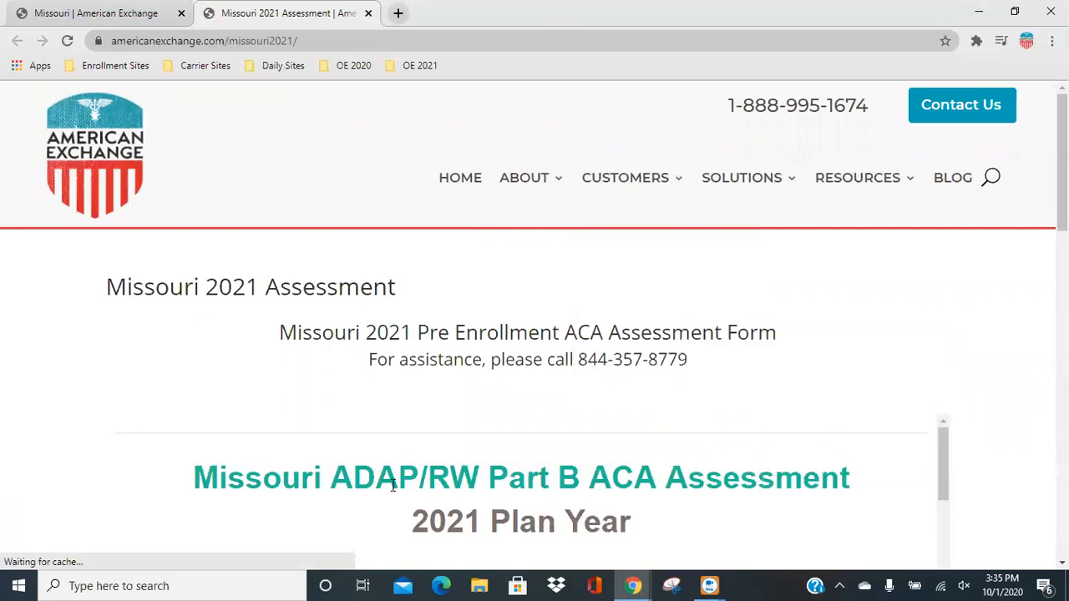
Enter Test as both the legal first name and the legal last name of the primary applicant.
scroll(286, 379, down, 4)
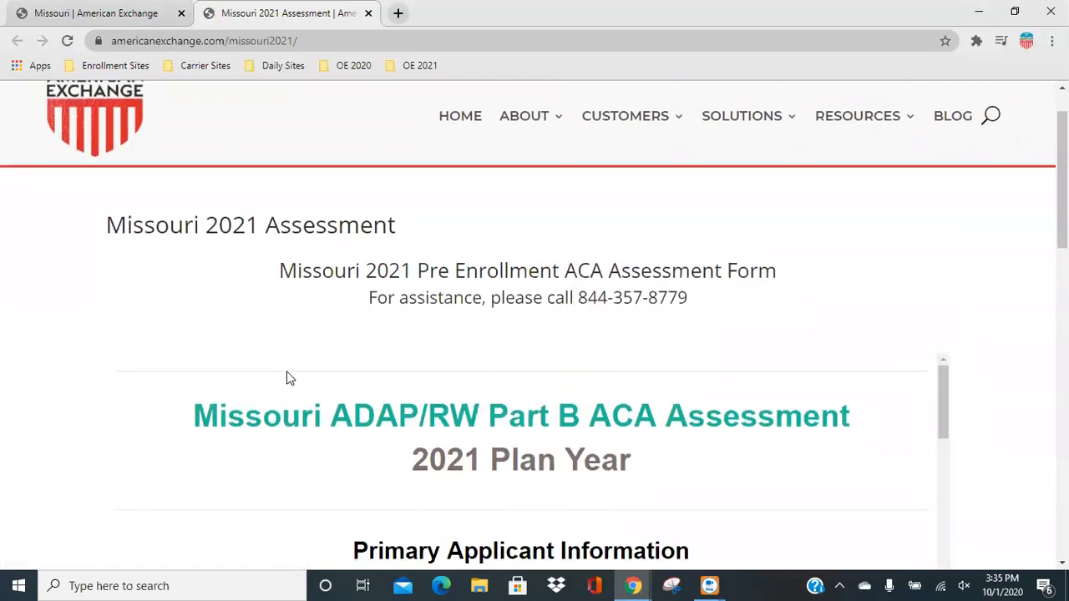
click(230, 374)
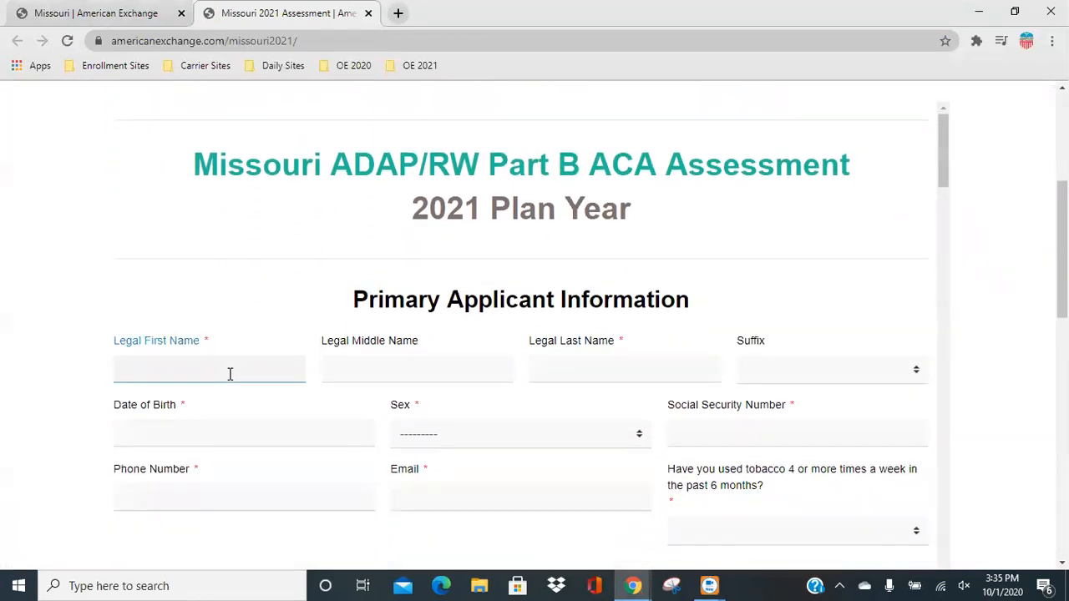
text(Test)
key(Tab)
key(Tab)
text(Test)
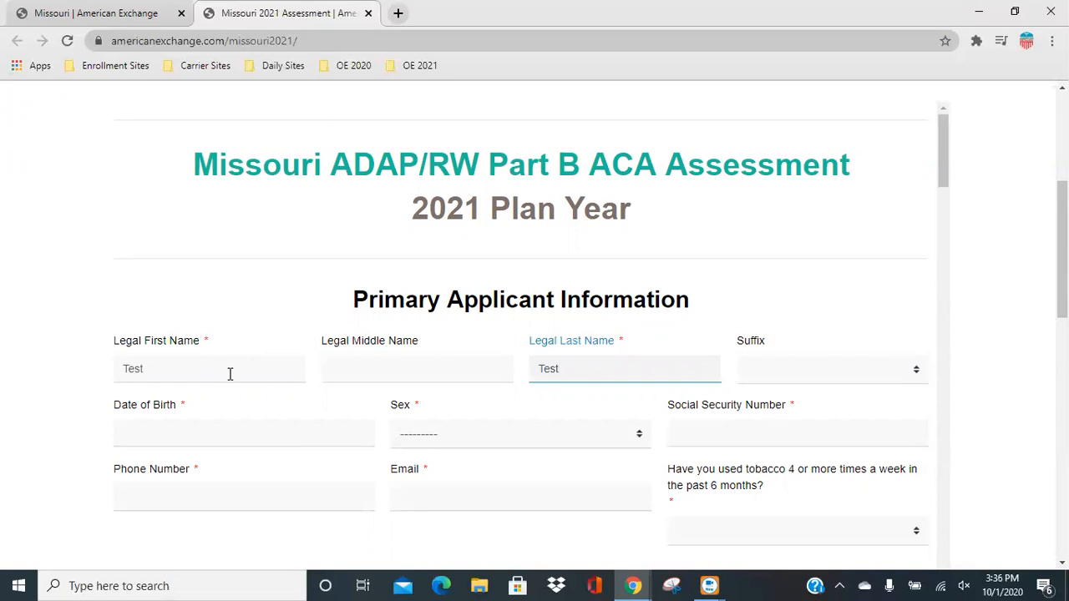
Select the primary applicant's date of birth in the calendar, setting its year and then its day.
click(153, 434)
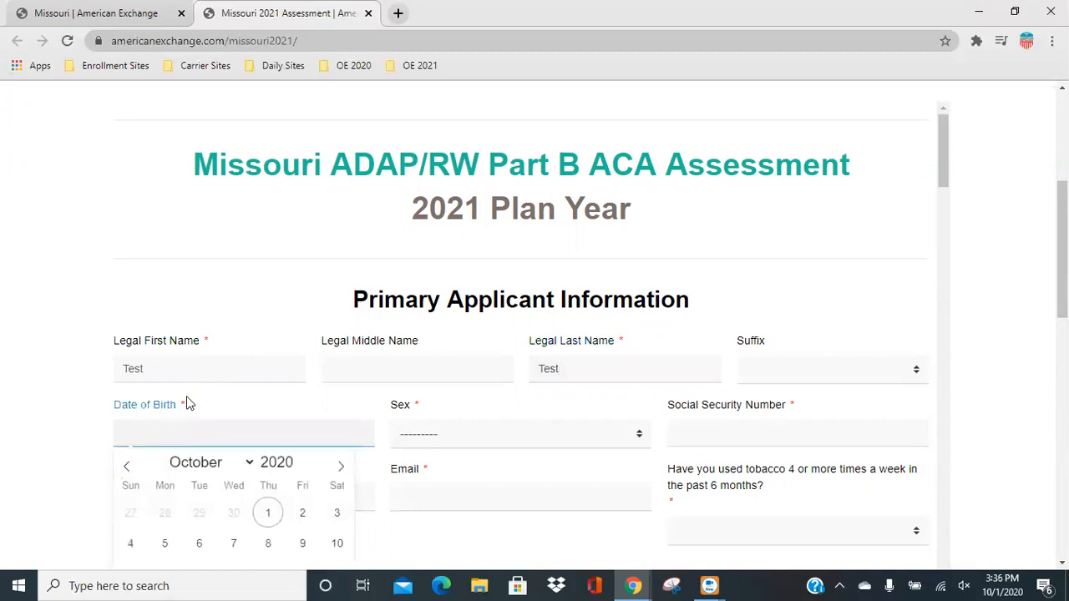
scroll(77, 398, down, 2)
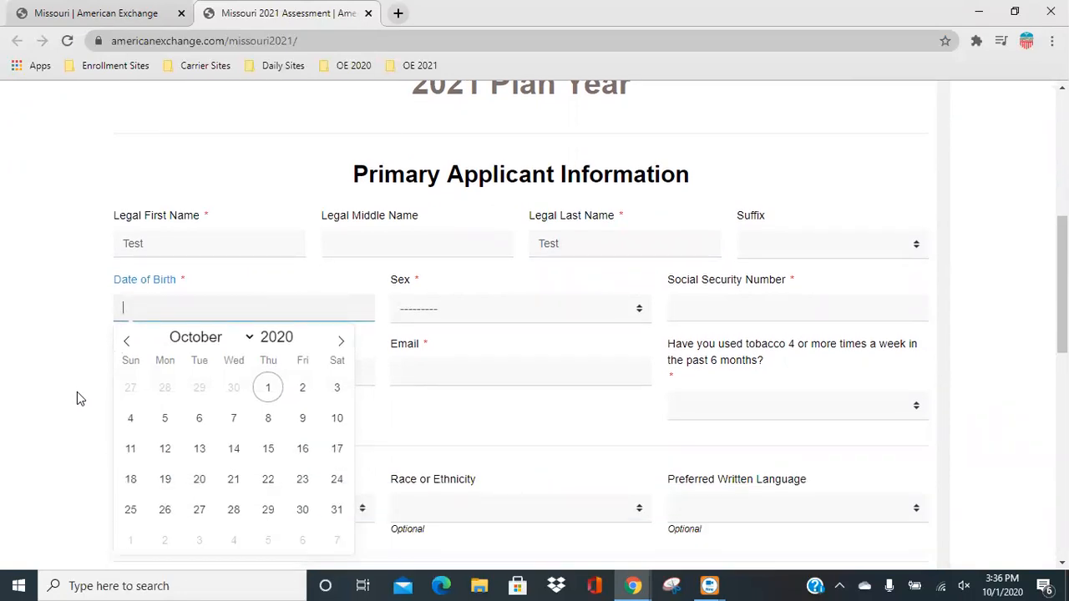
click(267, 337)
double_click(267, 337)
text(1984)
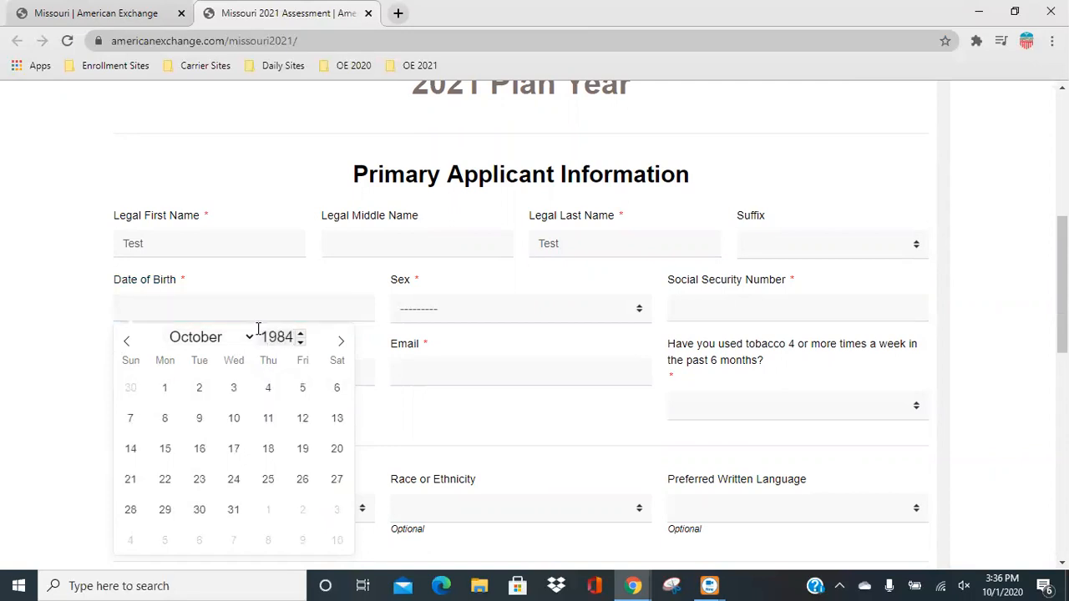
click(249, 339)
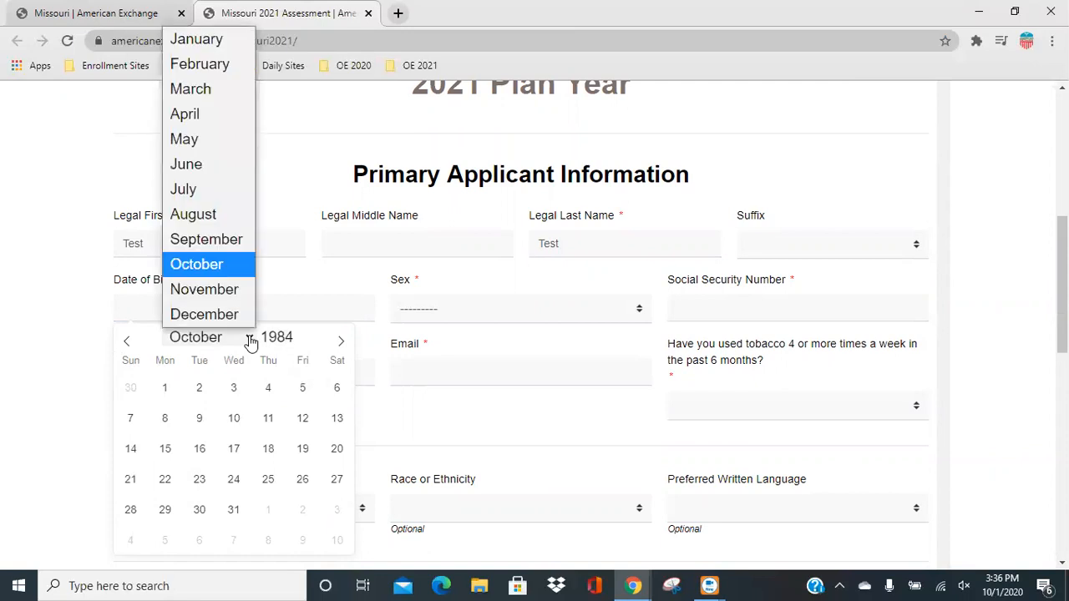
click(234, 417)
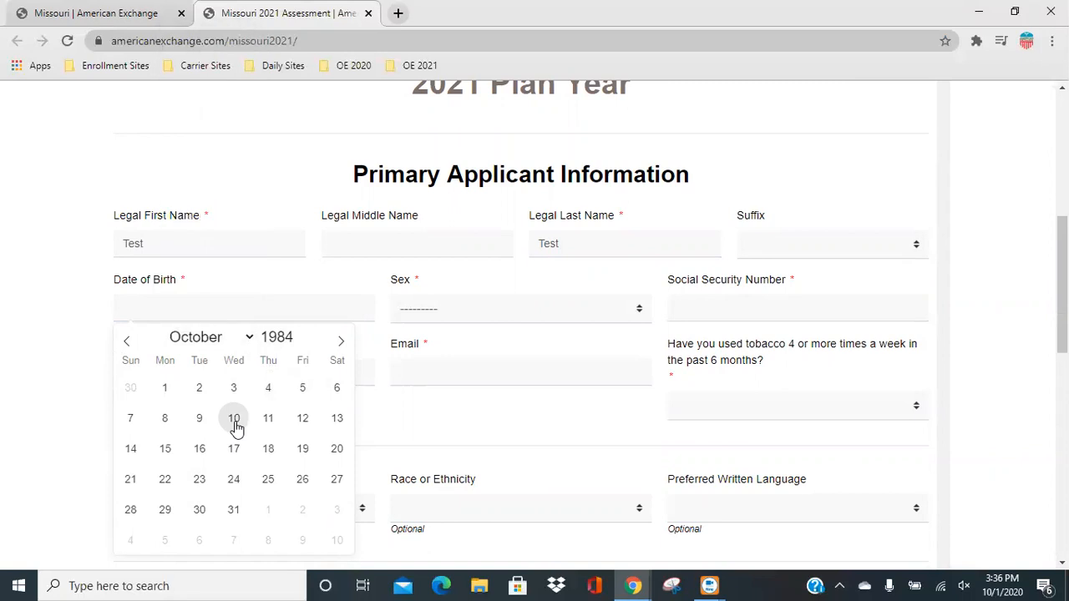
click(234, 417)
Re-enter the primary applicant's date of birth as text in its field and close the calendar.
click(190, 307)
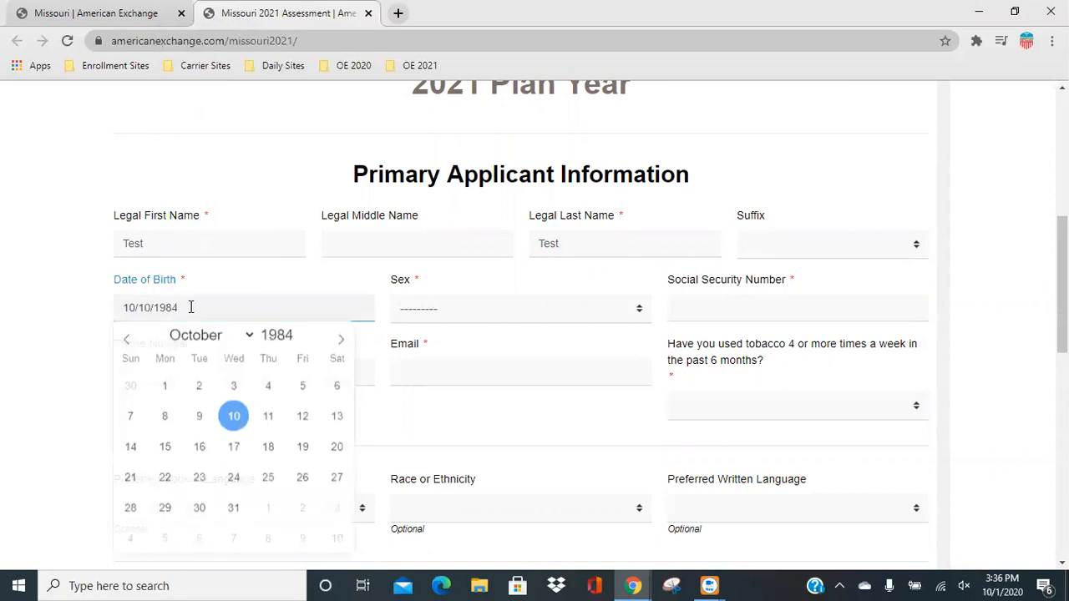
text(10/)
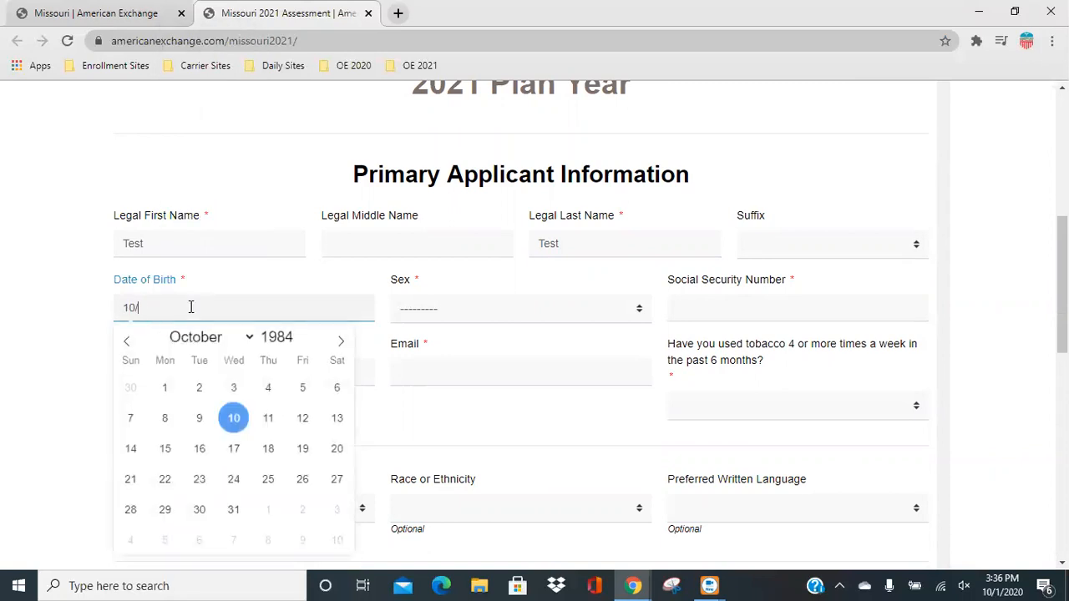
text(10/1984)
click(214, 278)
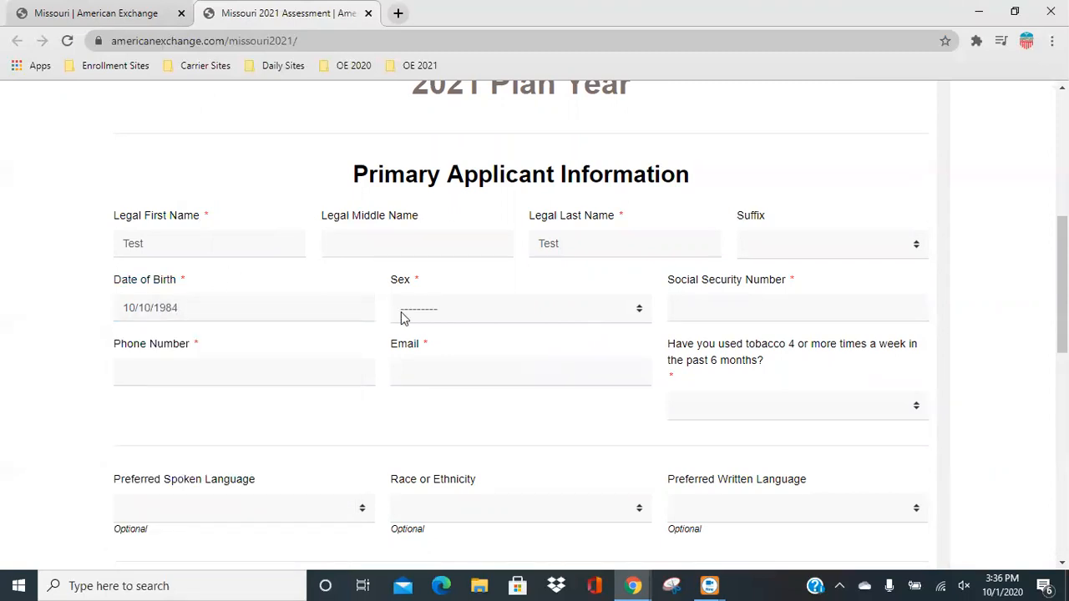
Set the primary applicant's sex to Female and enter the Social Security number.
click(451, 309)
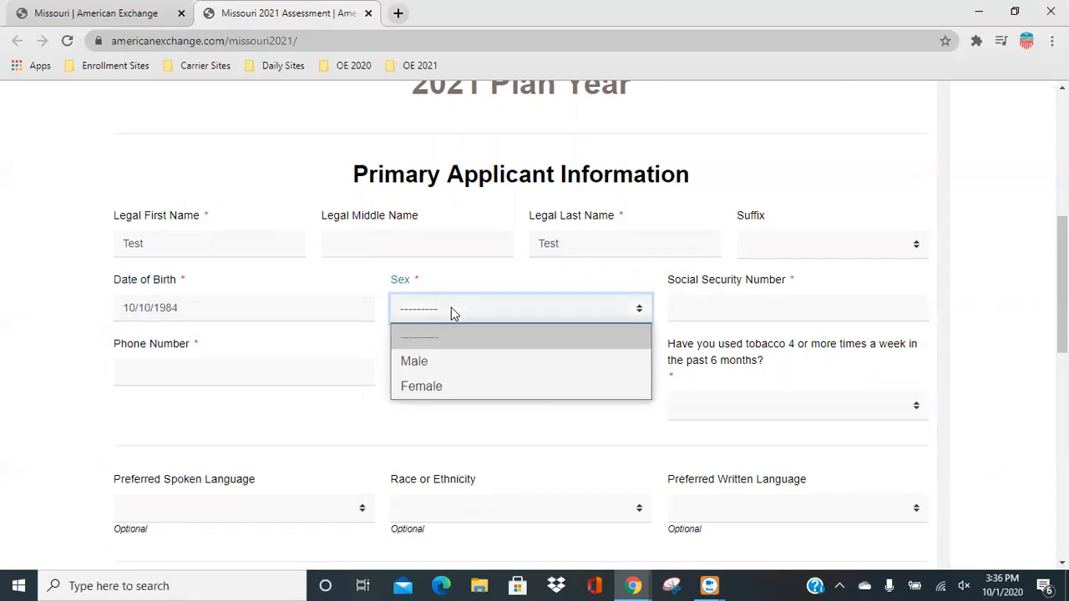
click(432, 386)
click(722, 306)
text(999-99-9999)
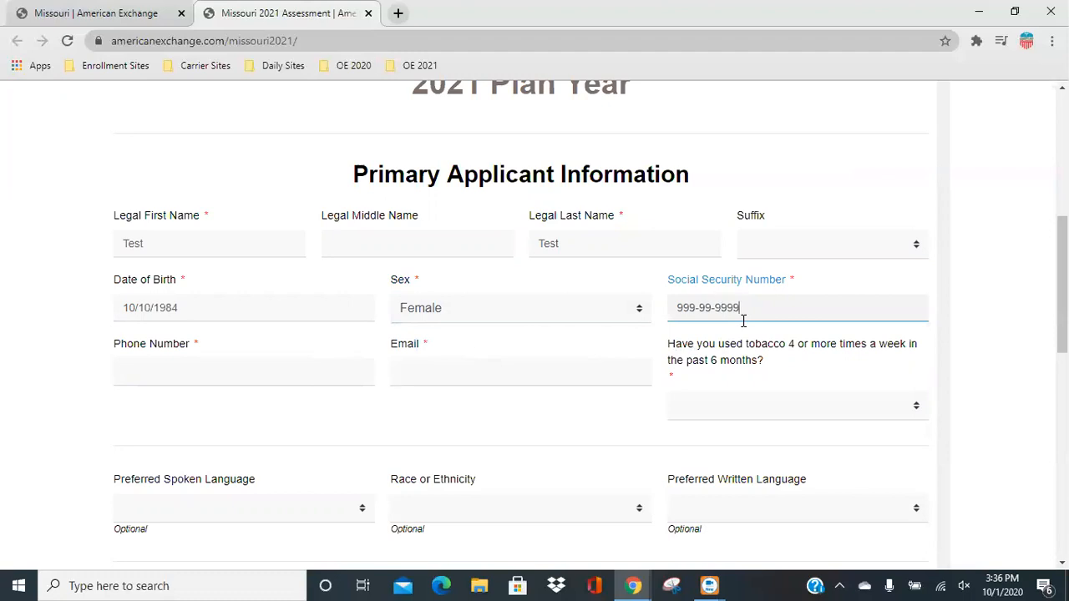
Fill in the primary applicant's phone number and e-mail address.
click(267, 381)
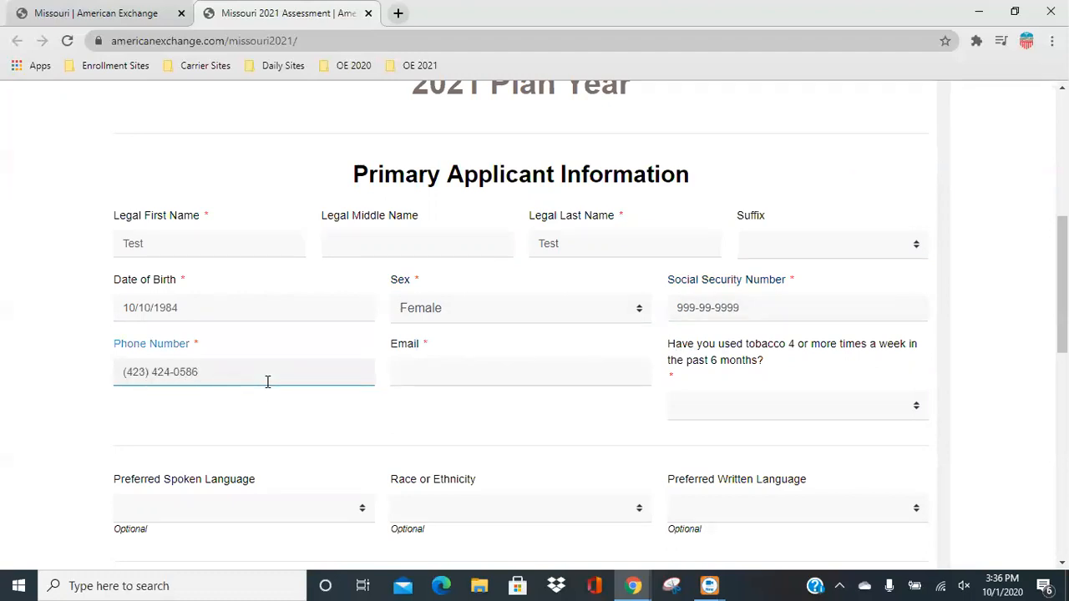
click(431, 360)
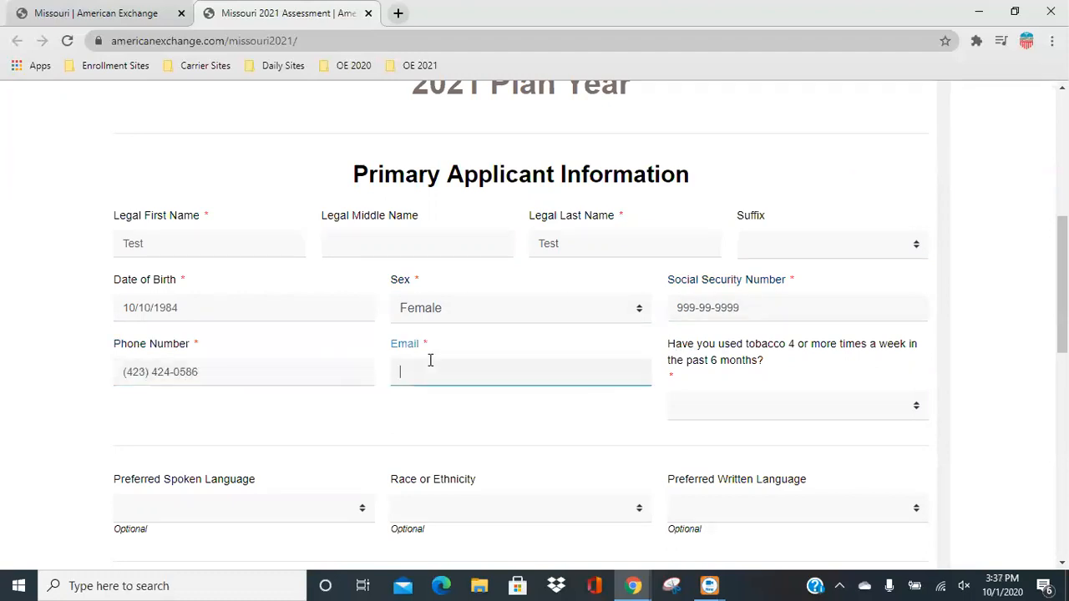
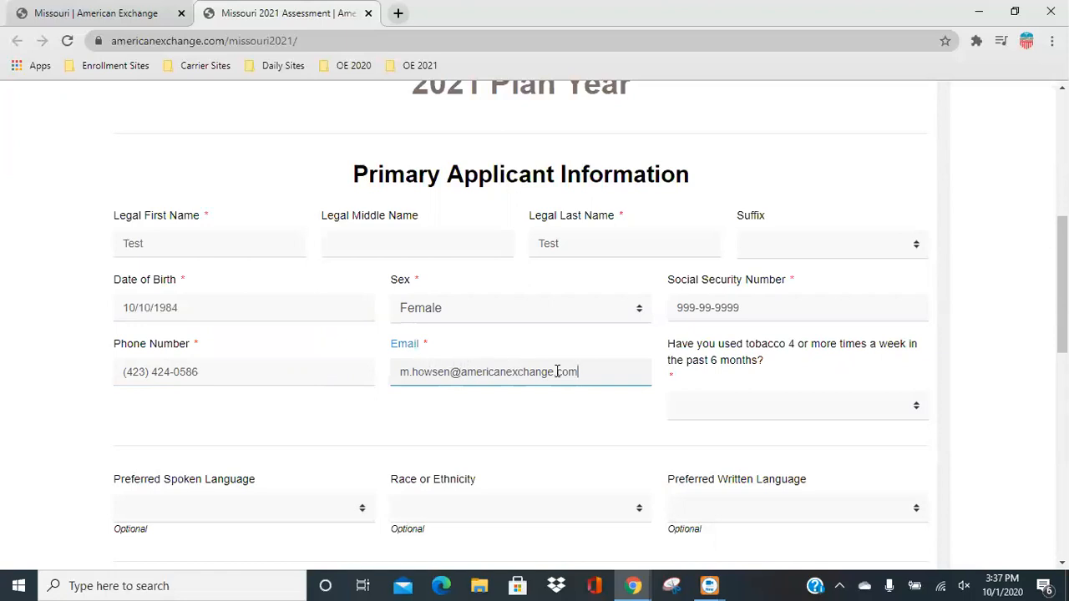
Answer No to the tobacco use question and set the preferred spoken and written languages to English.
click(760, 409)
click(685, 485)
scroll(179, 430, down, 2)
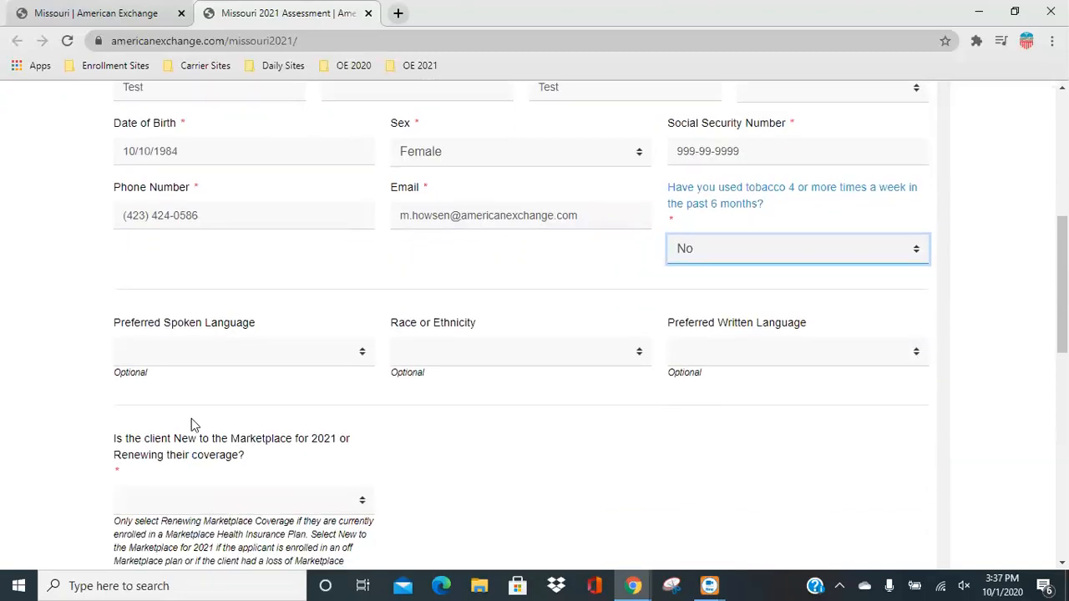
click(222, 350)
click(158, 23)
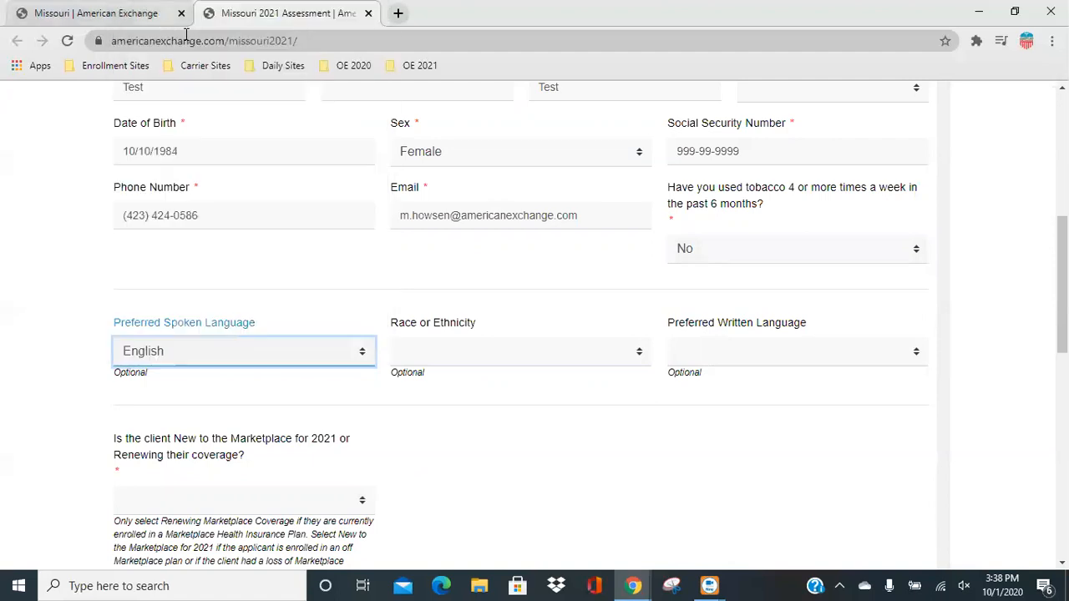
click(701, 361)
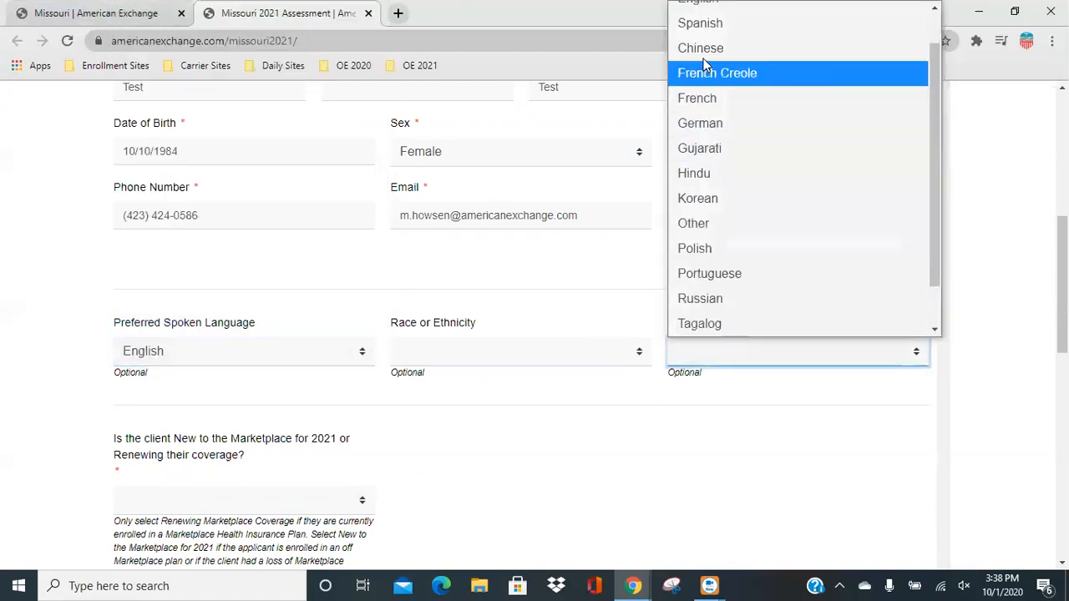
click(696, 45)
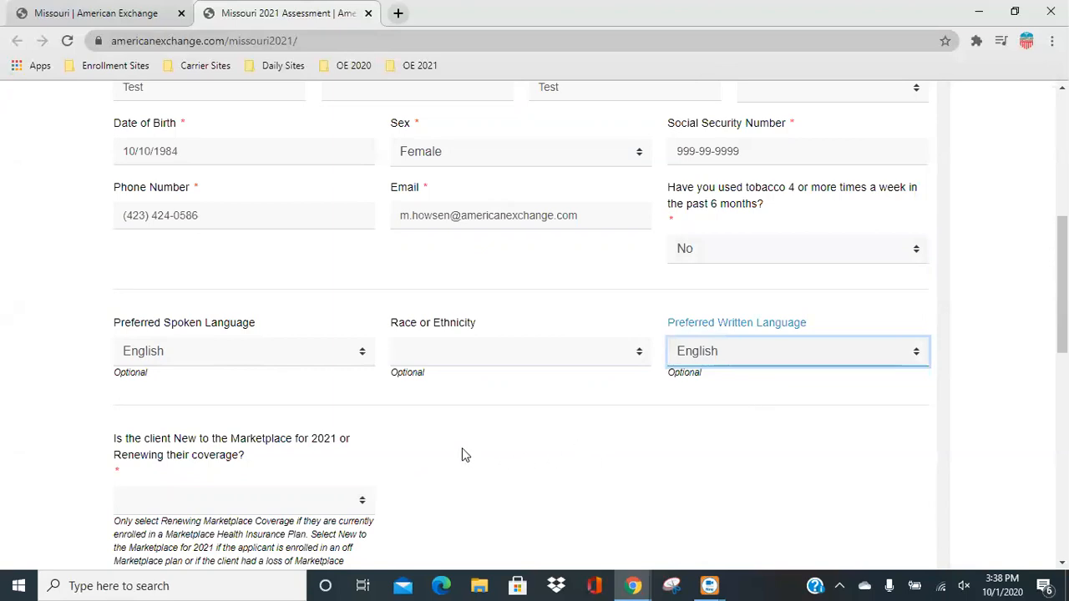
Mark the client as New to the Marketplace for 2021.
scroll(466, 455, down, 1)
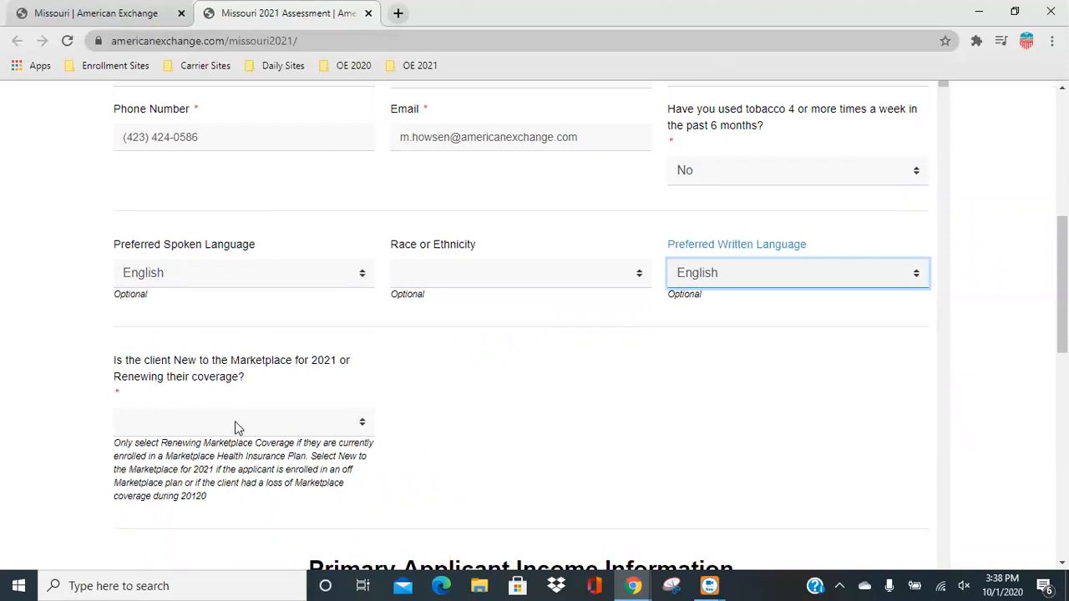
scroll(470, 400, down, 2)
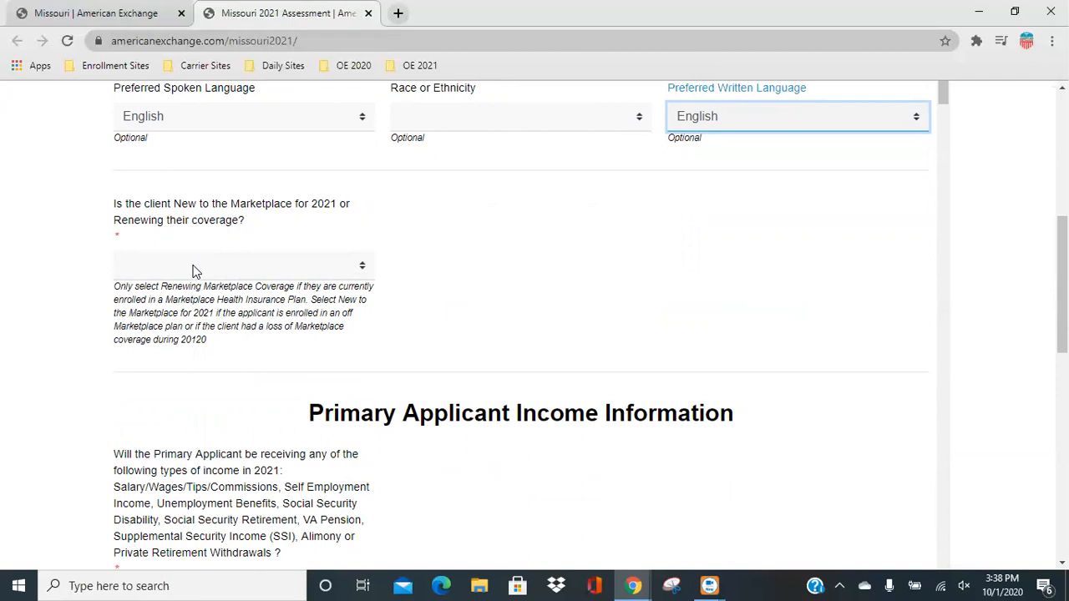
click(192, 265)
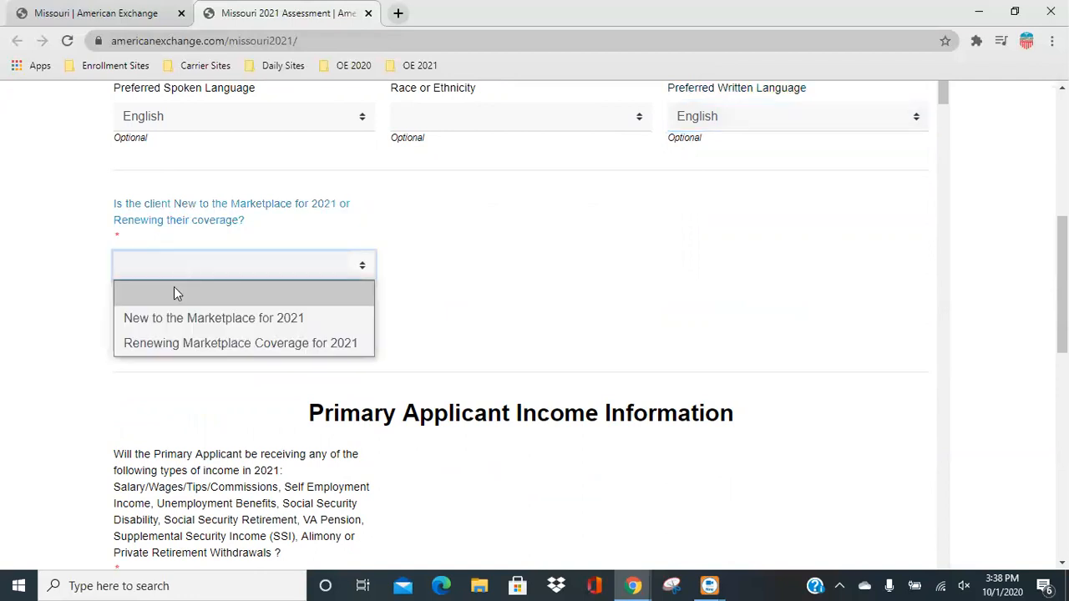
click(161, 319)
Answer No to the question whether the primary applicant will receive any listed income in 2021.
scroll(610, 401, down, 2)
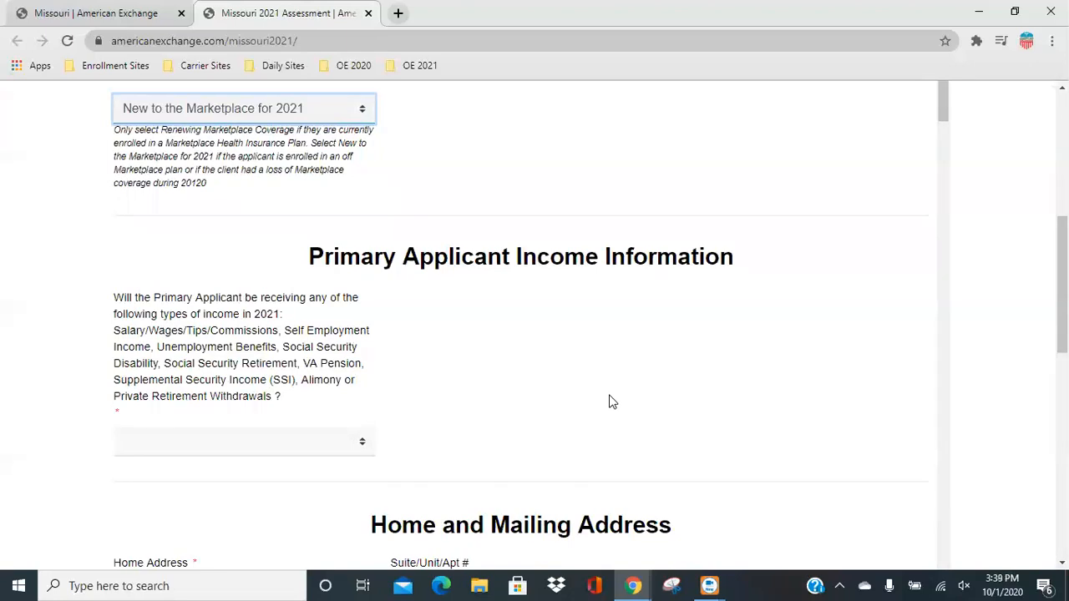
click(293, 443)
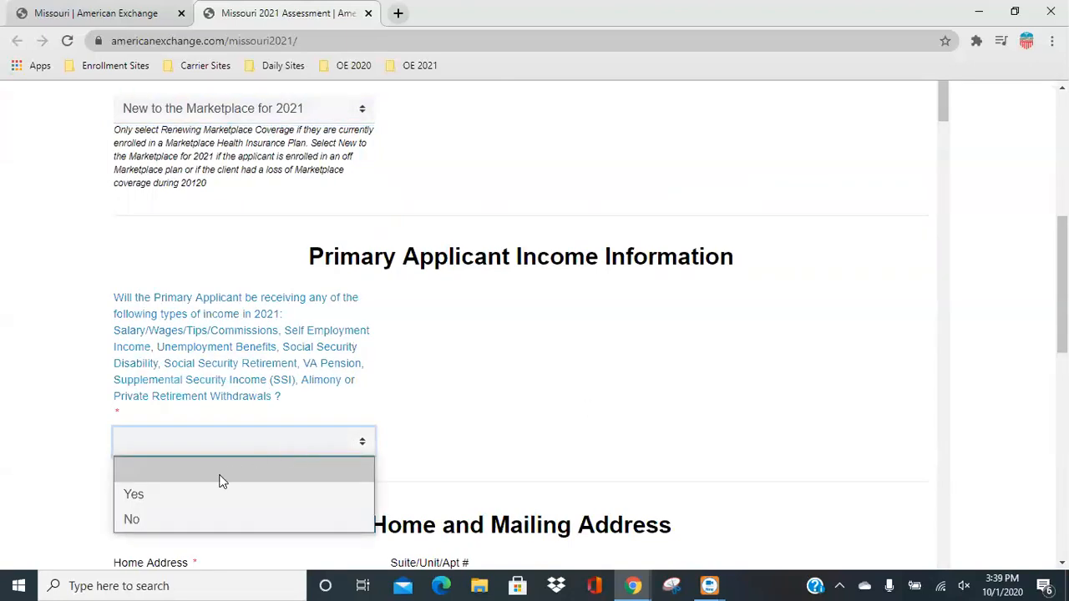
click(153, 514)
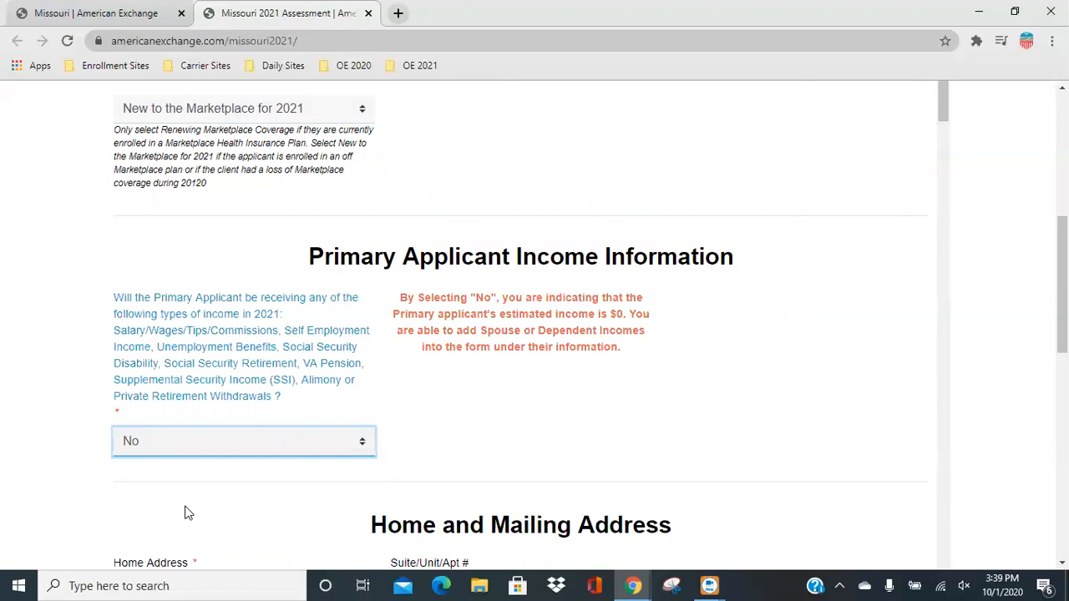
Change the answer about the primary applicant receiving income in 2021 to Yes.
scroll(539, 424, down, 2)
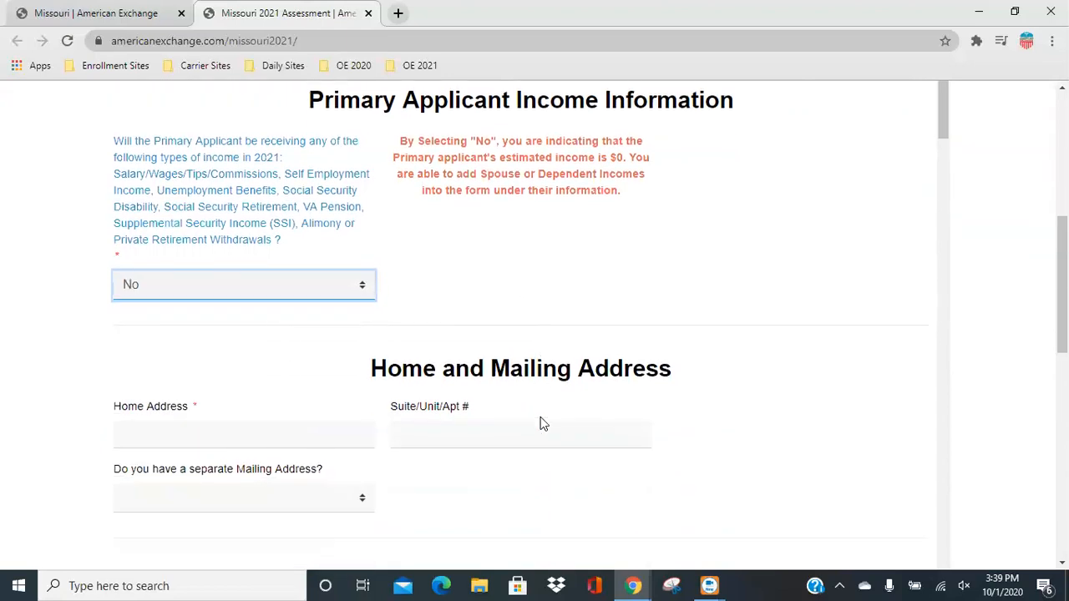
click(164, 284)
click(142, 339)
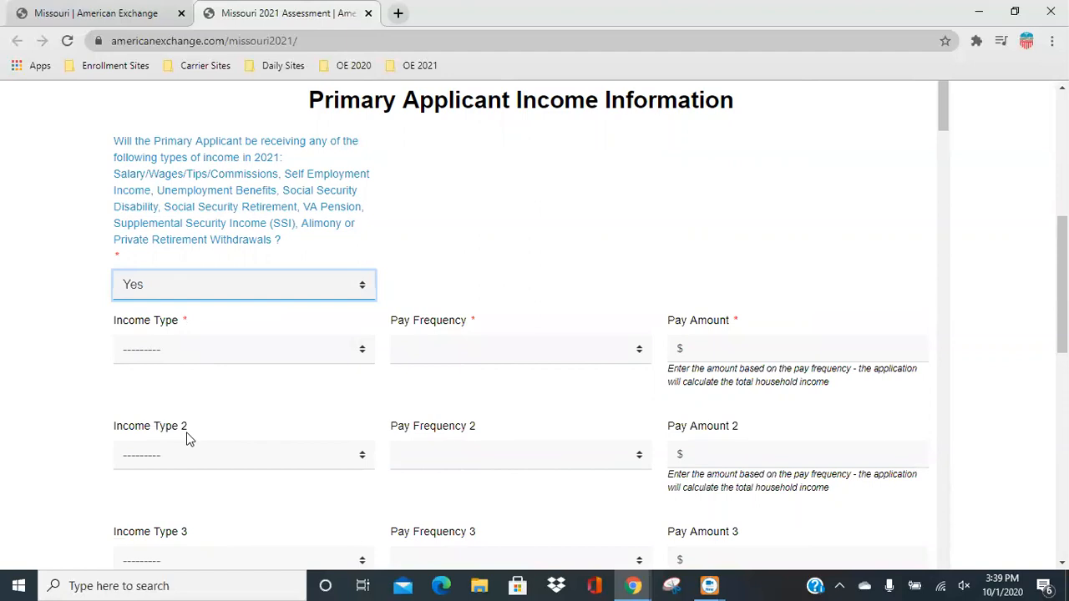
Set the primary applicant's first income type to Salary/Wages/Tips/Commissions with an Annual pay frequency.
scroll(187, 438, down, 1)
click(192, 277)
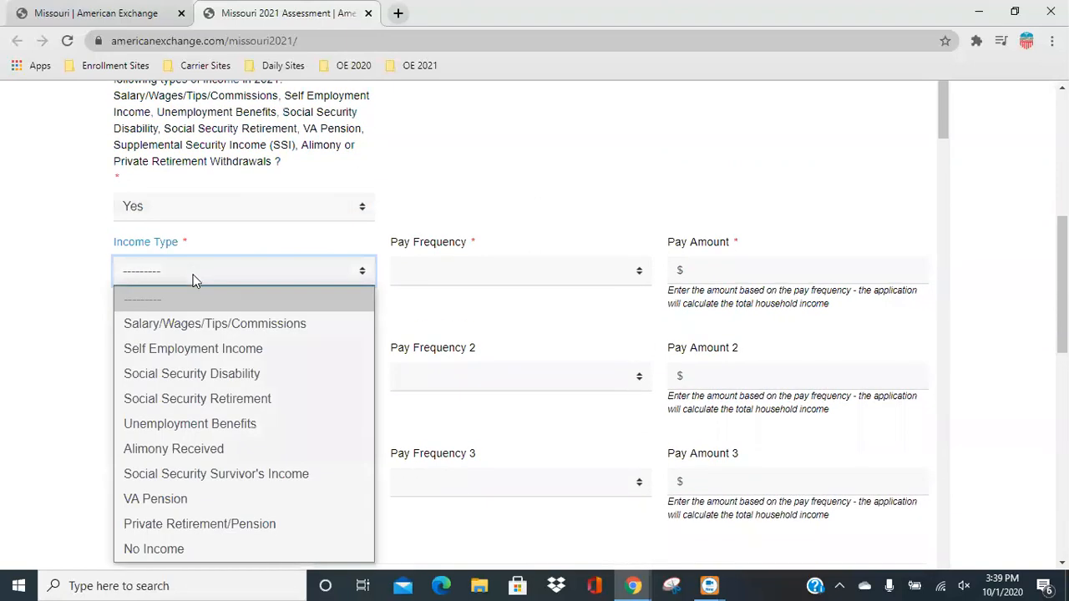
click(188, 323)
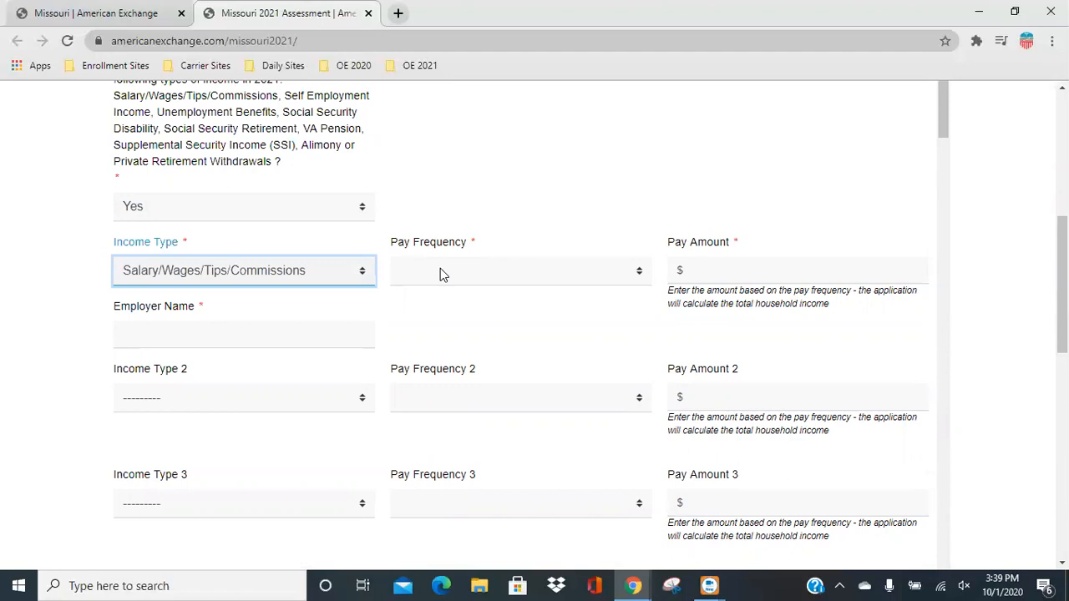
click(441, 270)
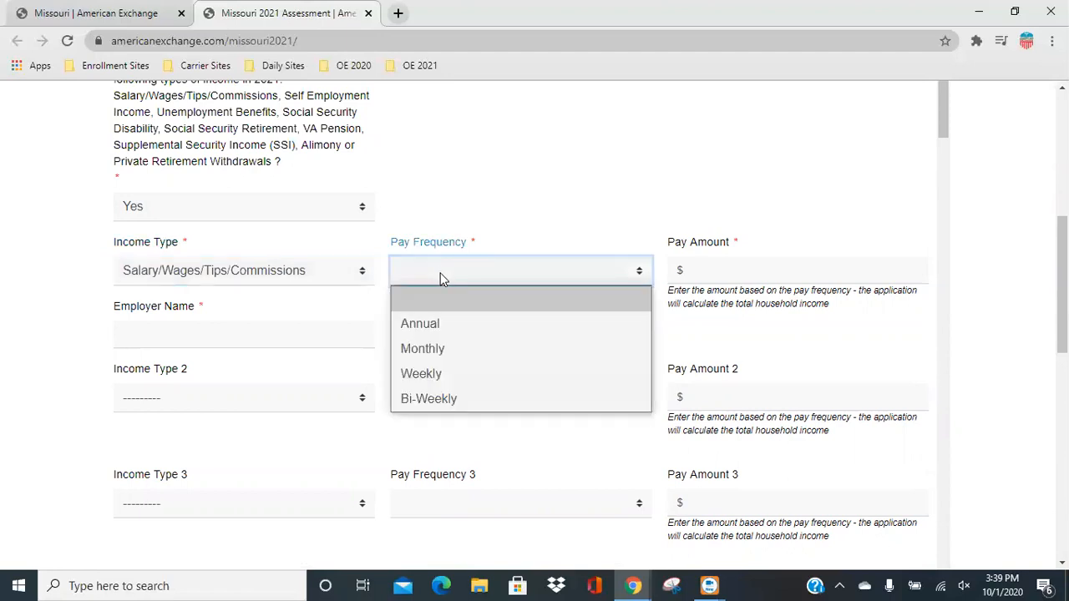
click(433, 324)
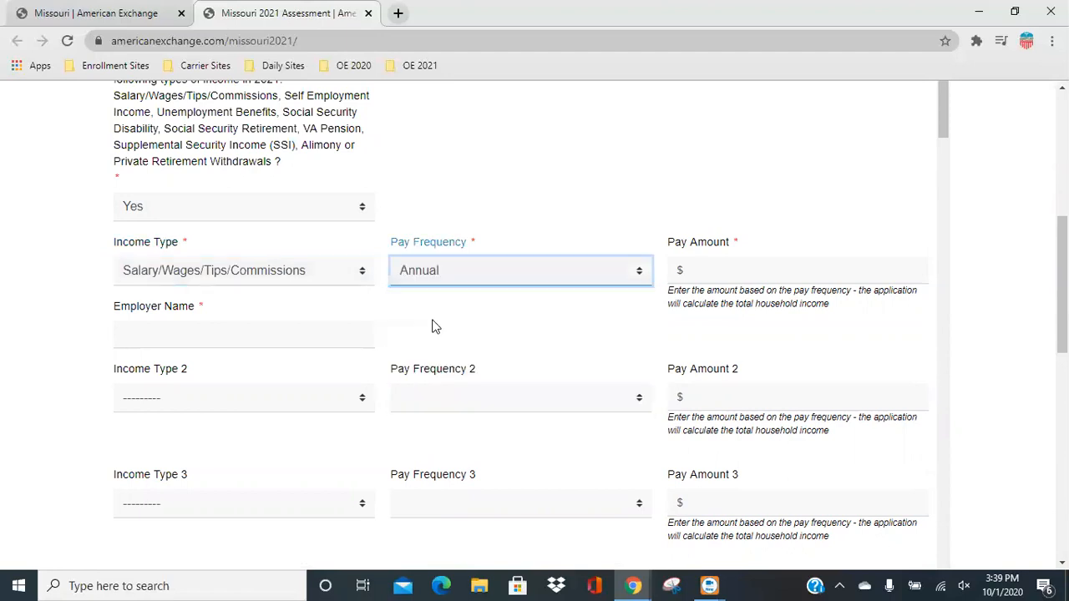
Enter a pay amount of $35,000.00 for the first income and set the employer name to AE.
click(709, 273)
text(35,000)
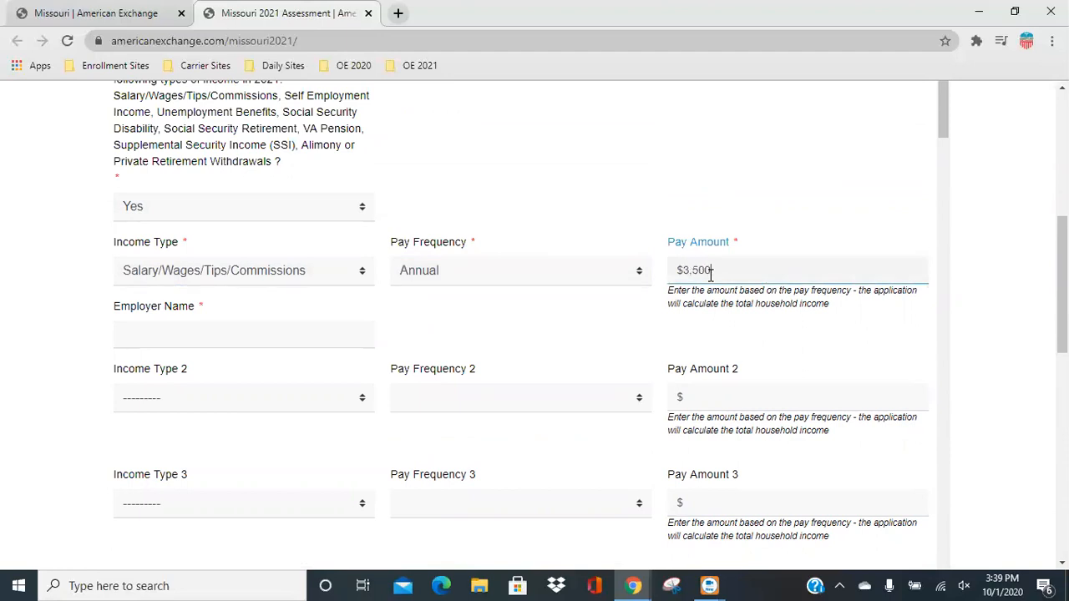
text(.00)
click(463, 268)
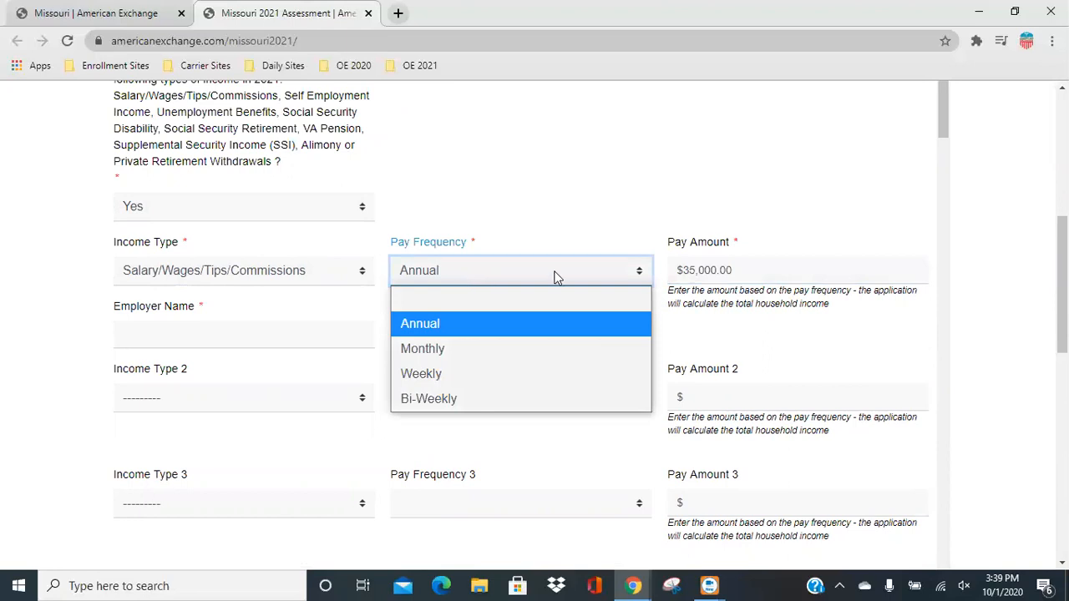
click(564, 163)
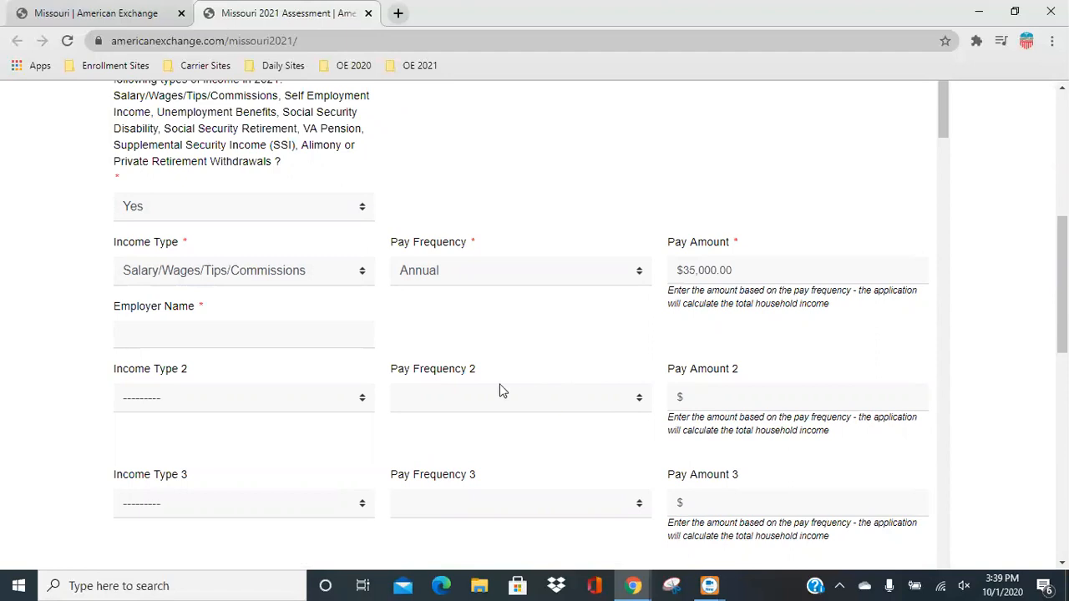
click(247, 339)
text(AE)
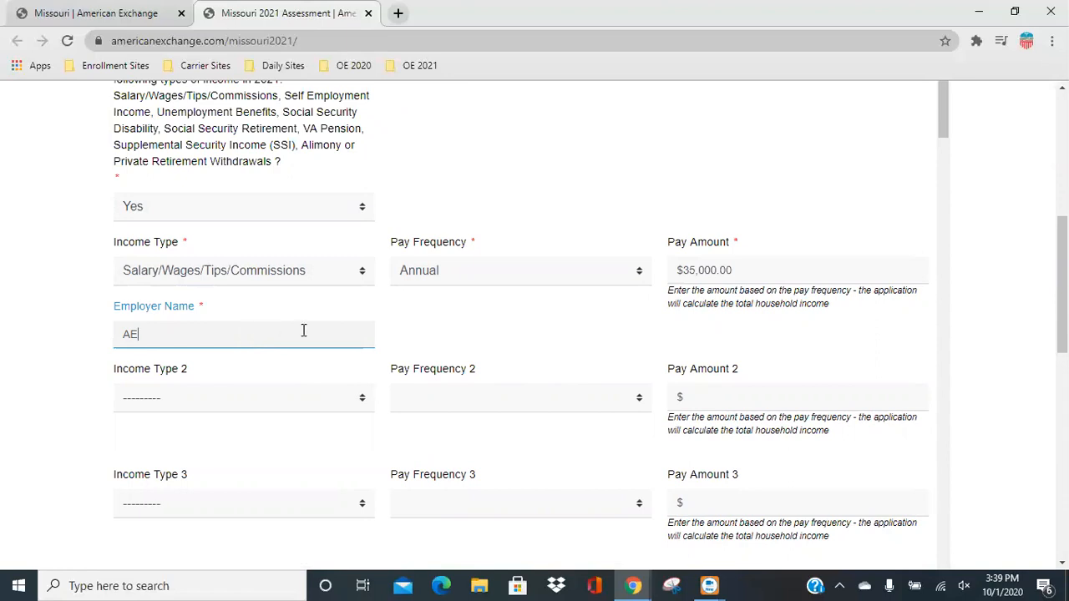
Fill in the applicant's home address using the matching address suggestion.
scroll(455, 353, down, 1)
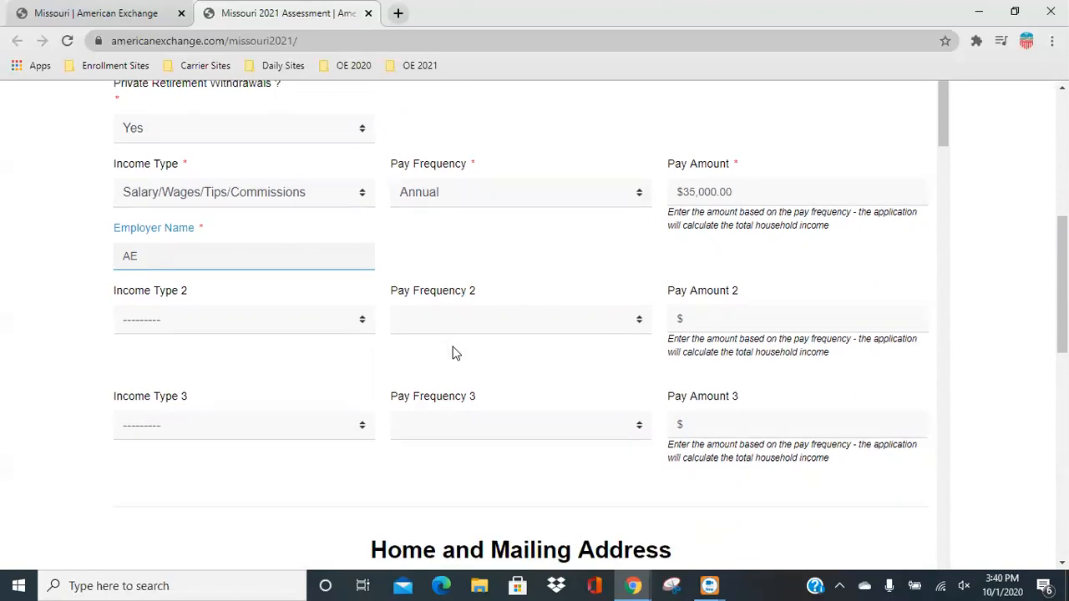
scroll(455, 352, down, 3)
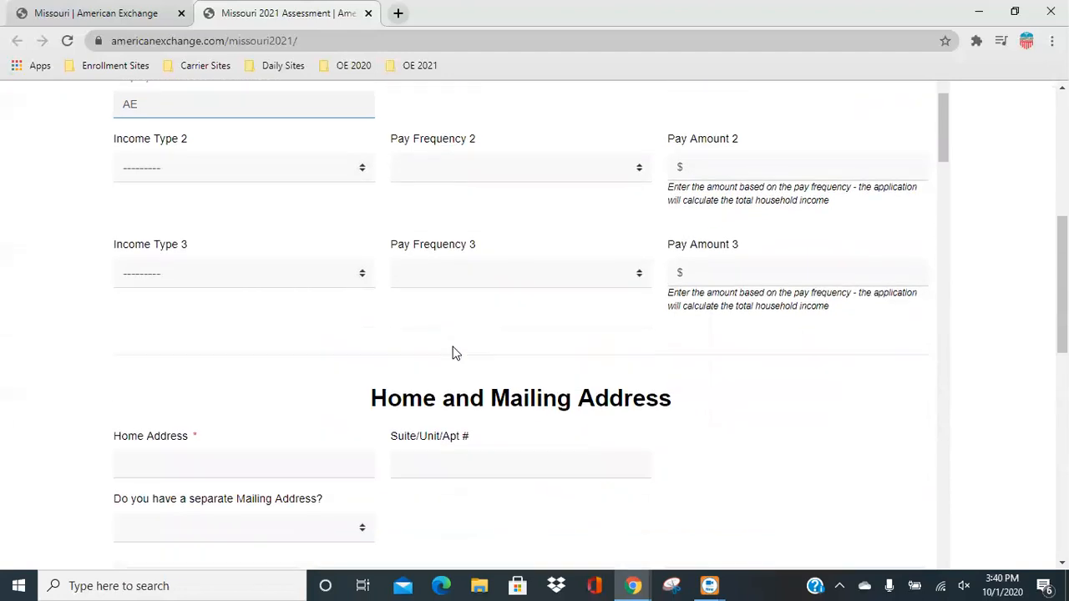
click(188, 383)
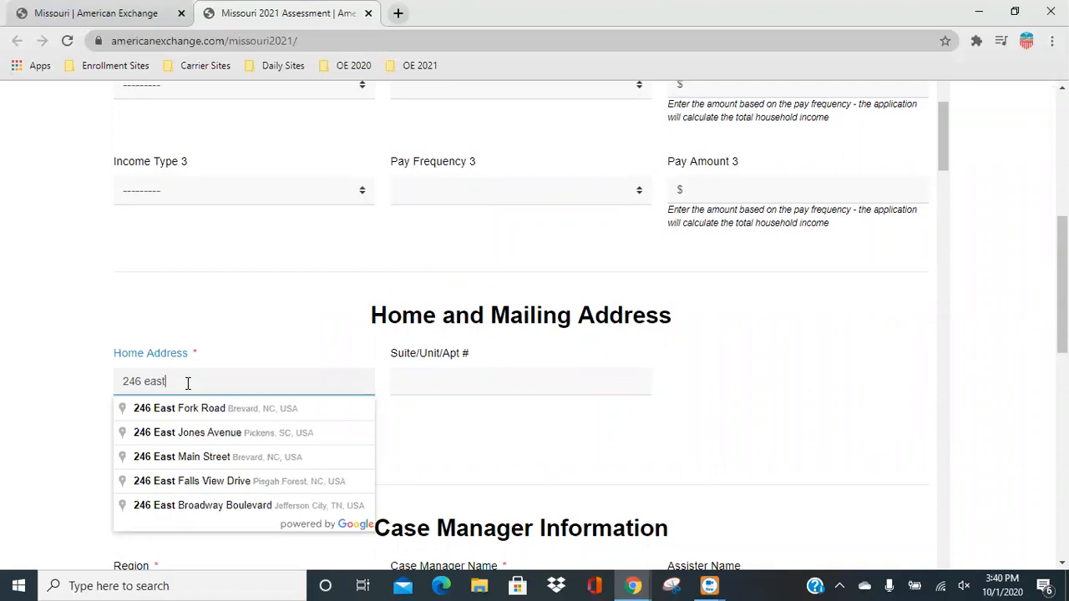
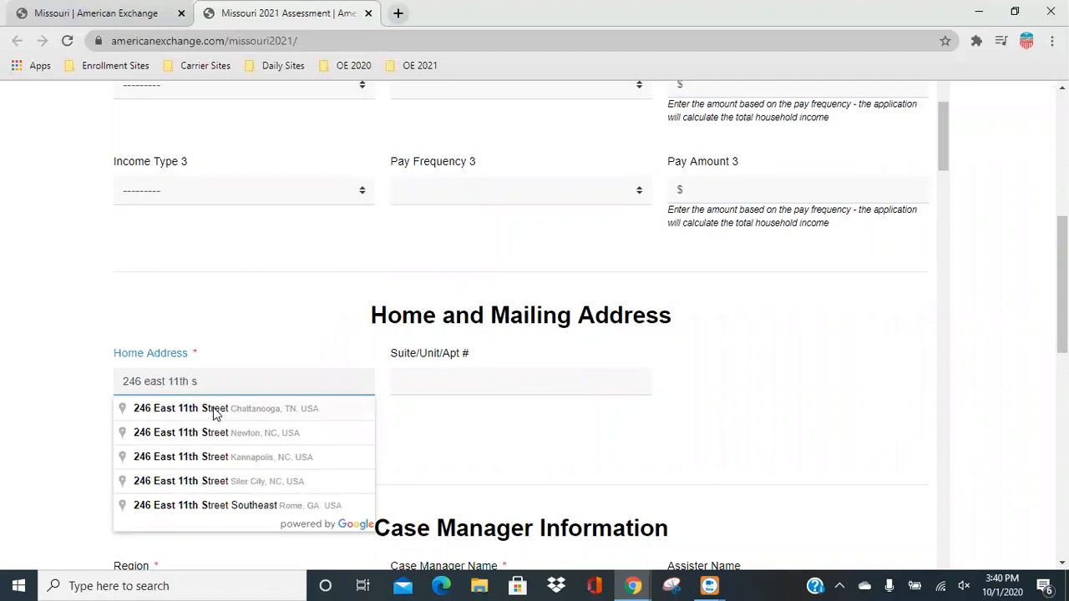
click(215, 413)
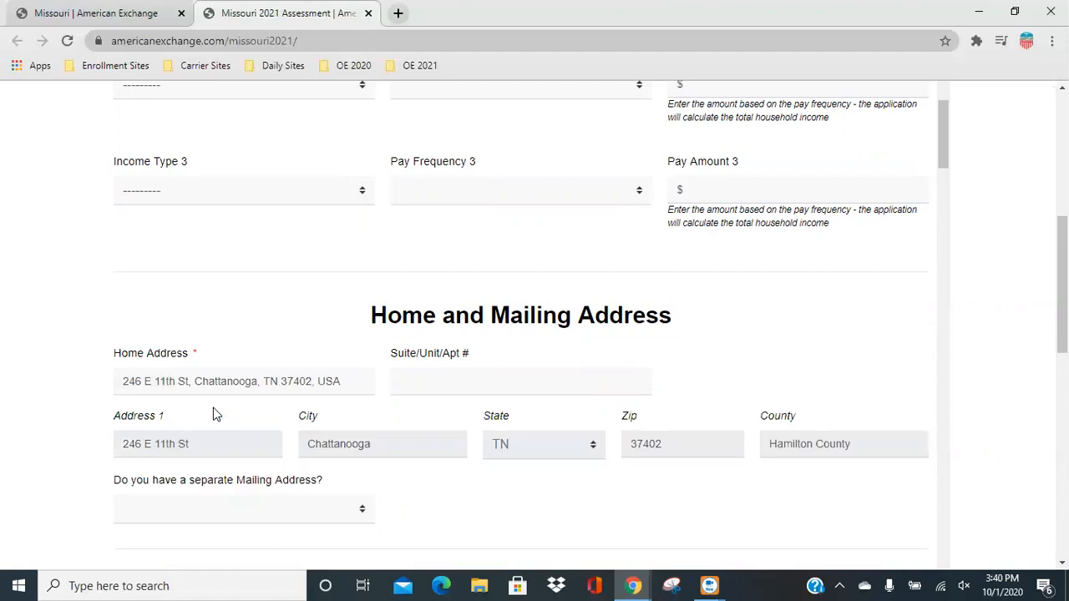
Enter the applicant's apartment number and answer No to having a separate mailing address.
click(420, 378)
text(Ap)
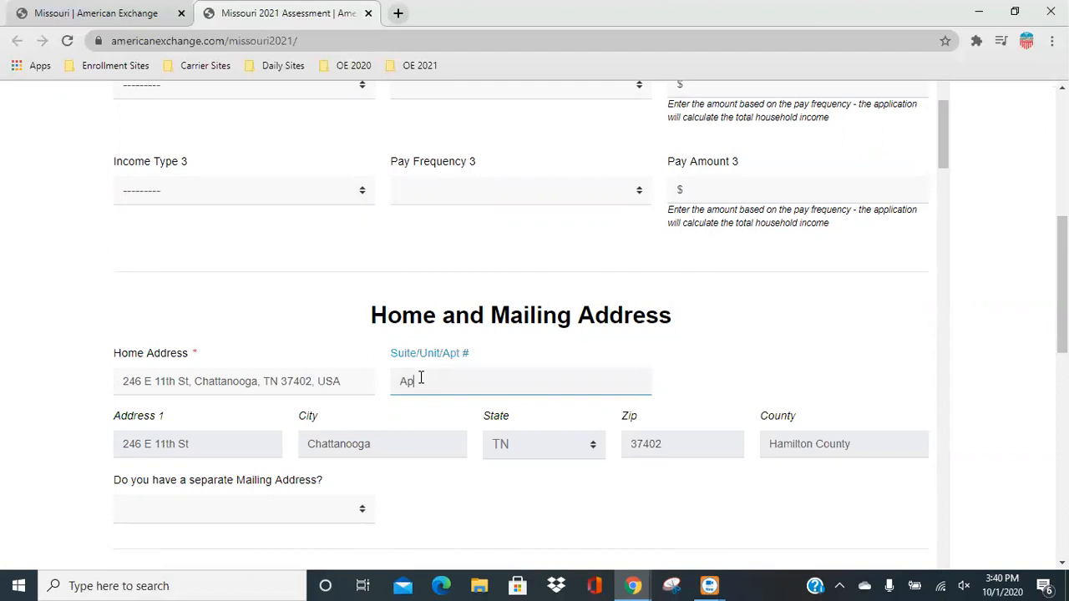
text(t 246)
click(247, 511)
click(202, 474)
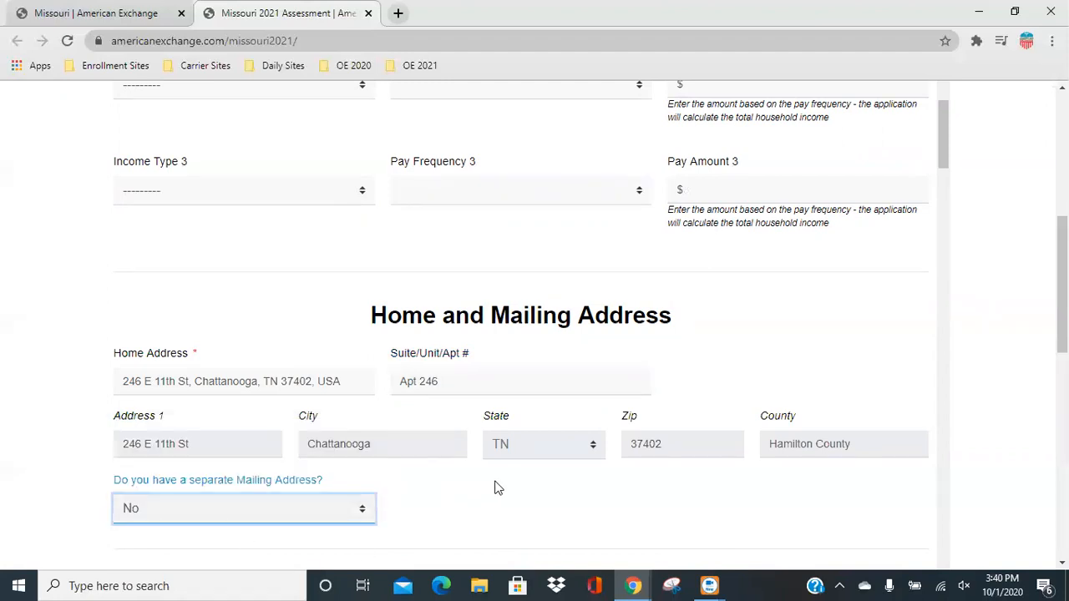
Set the case manager region to Kansas City and the agency name to Kansas City CARE Clinic.
scroll(496, 486, down, 2)
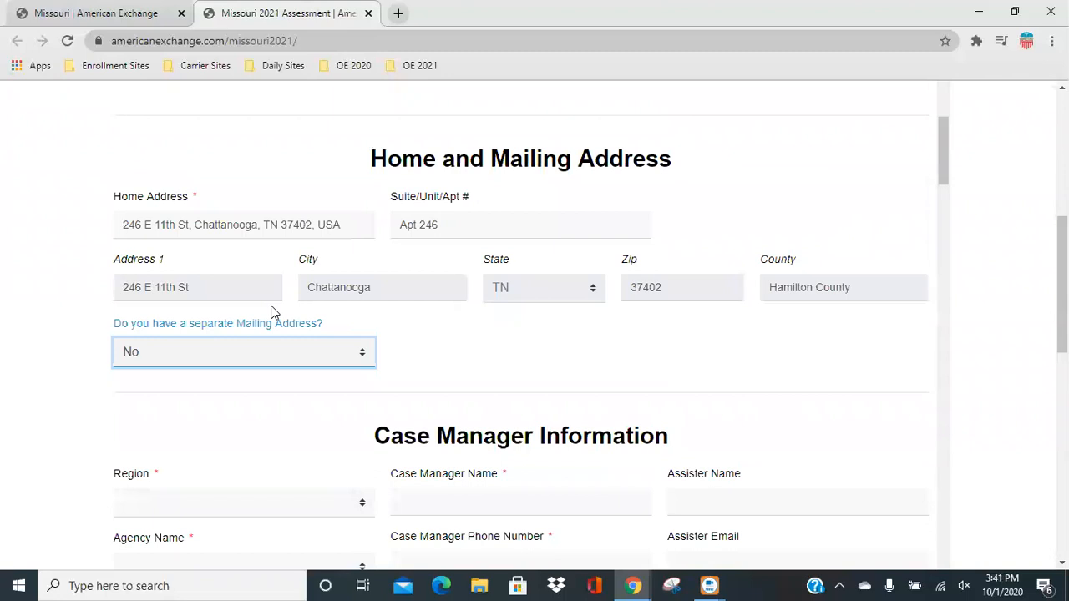
scroll(356, 348, down, 2)
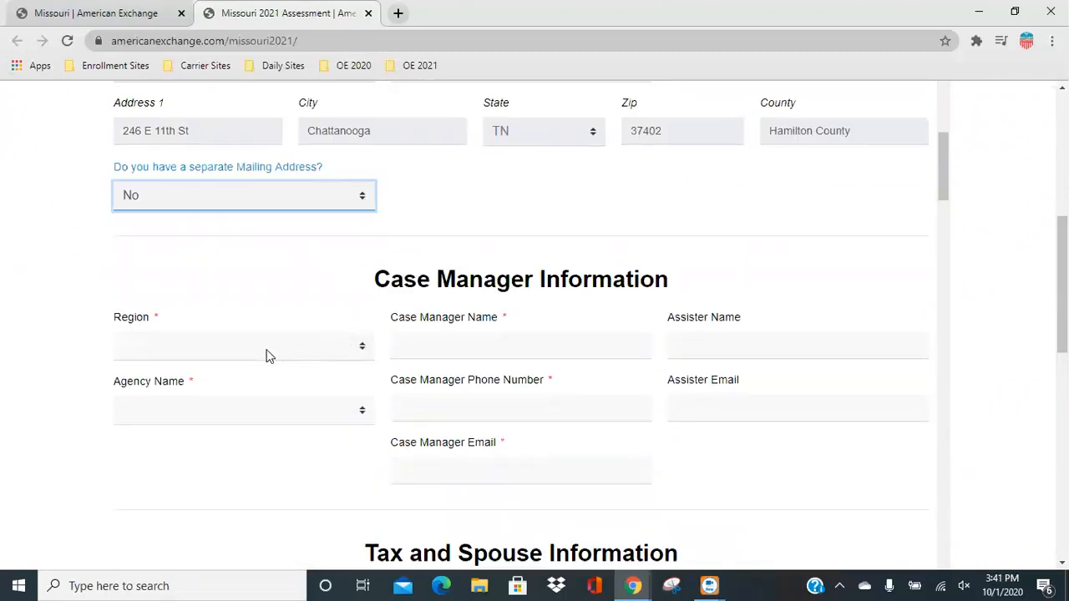
click(268, 350)
click(205, 431)
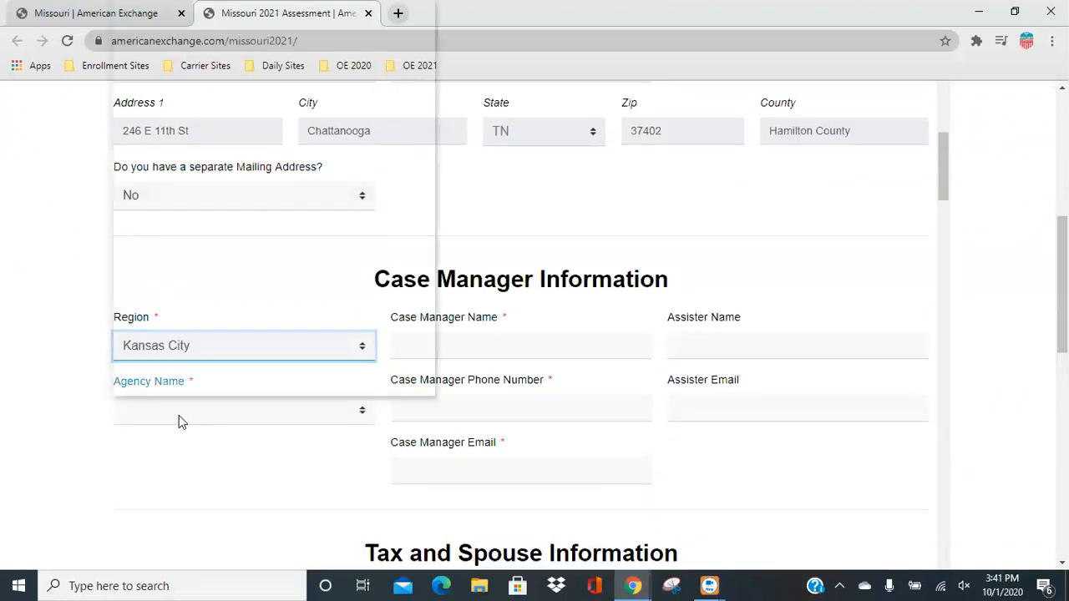
click(178, 416)
click(196, 181)
Enter the case manager's full name and phone number.
click(418, 343)
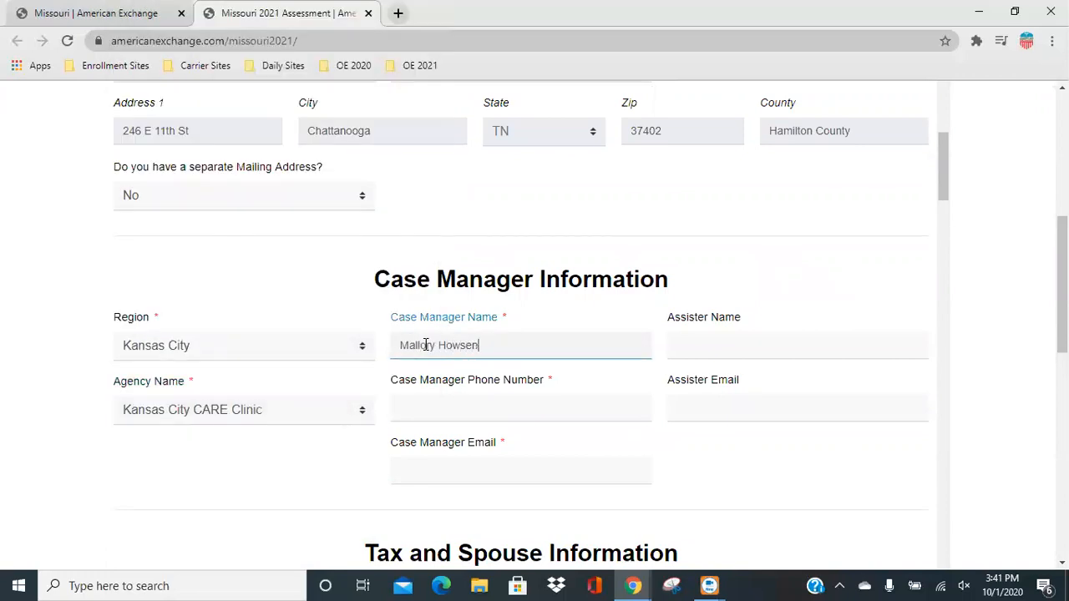
key(Tab)
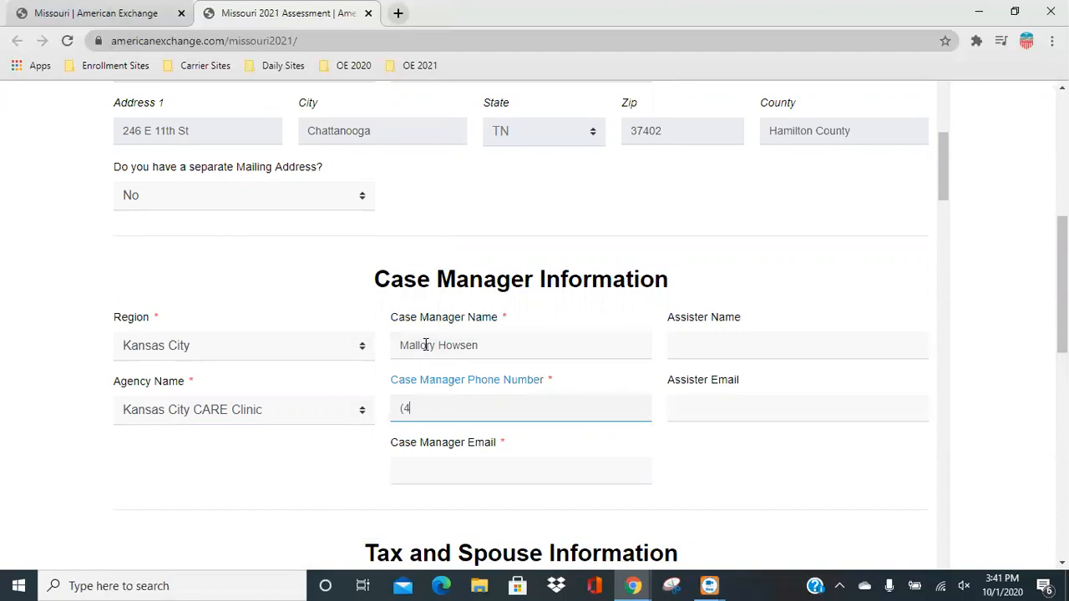
Fill in the case manager's e-mail address.
key(Tab)
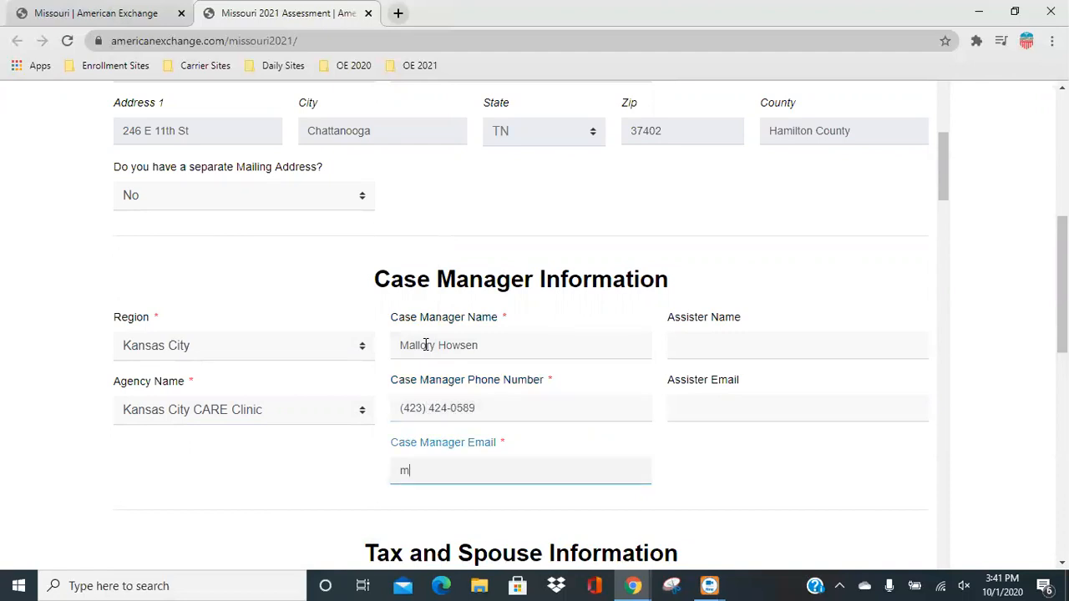
key(BackSpace)
key(BackSpace)
key(BackSpace)
key(BackSpace)
key(BackSpace)
key(BackSpace)
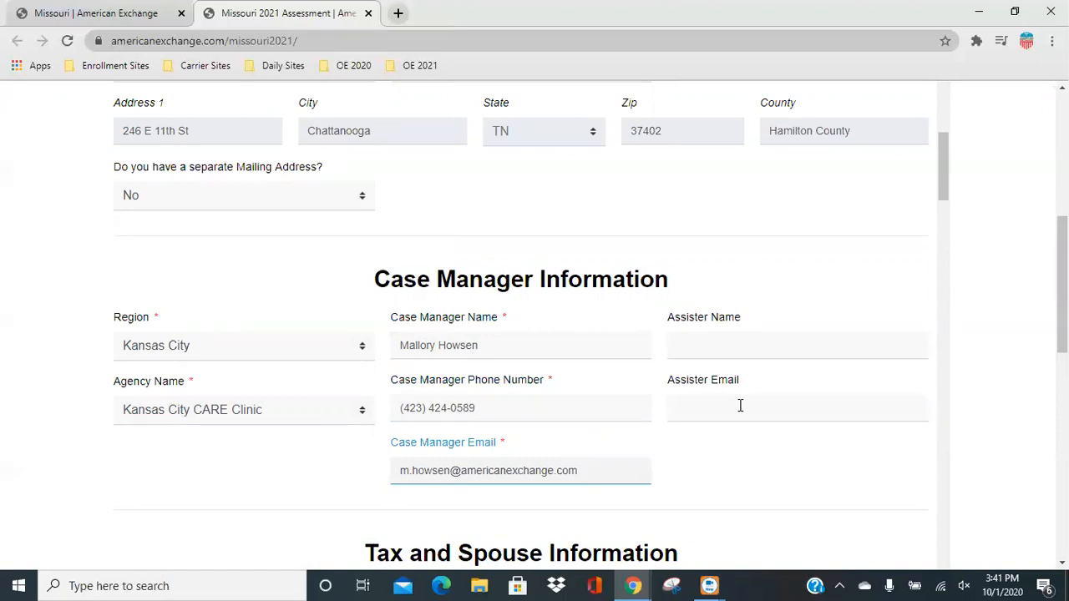
Answer Yes to the question about planning to file a Federal Income Tax Return for 2021.
scroll(639, 451, down, 3)
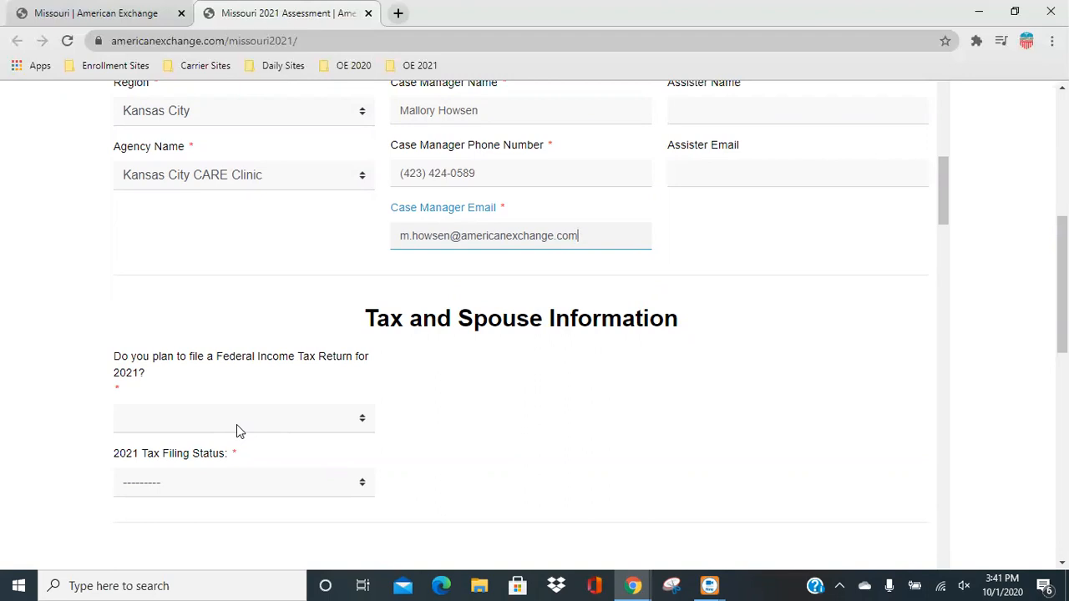
click(235, 424)
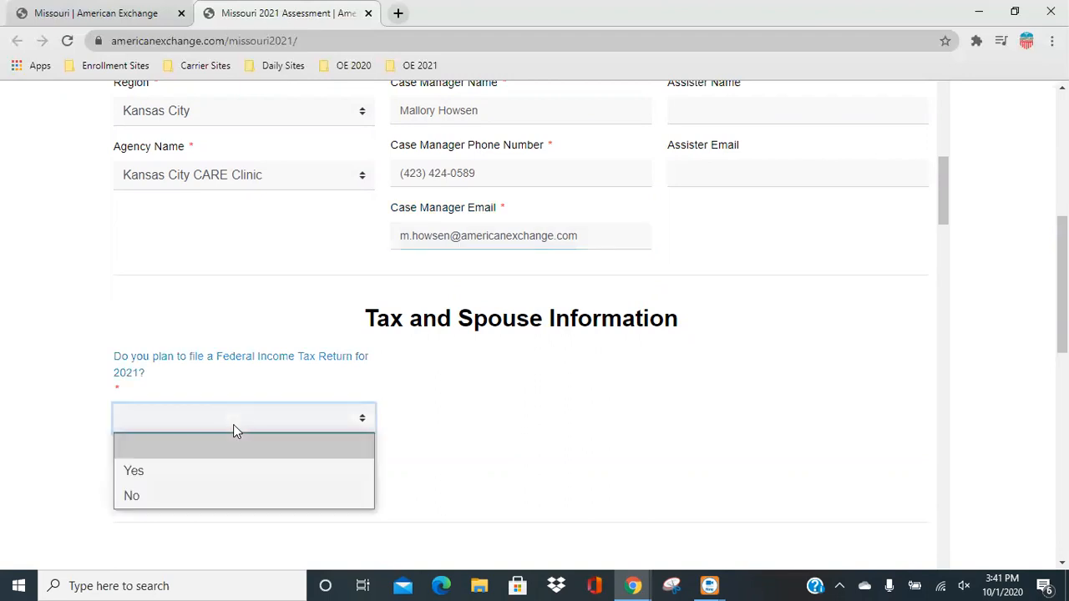
click(158, 475)
Set the 2021 tax filing status to Married filing jointly and try Yes, followed by No, for applying for coverage with the spouse.
scroll(292, 458, down, 3)
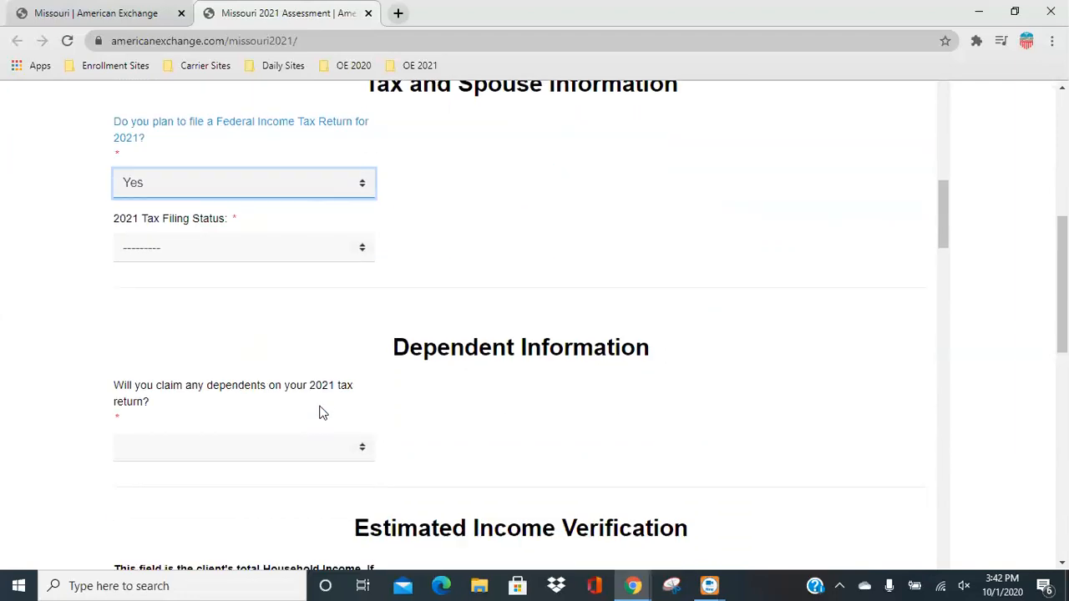
click(154, 248)
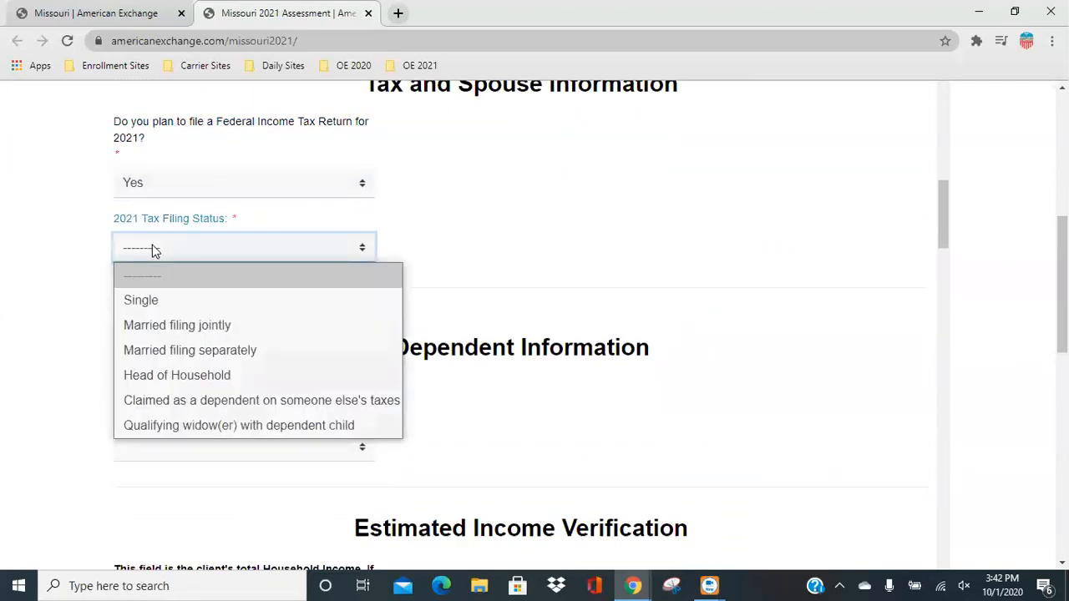
click(164, 325)
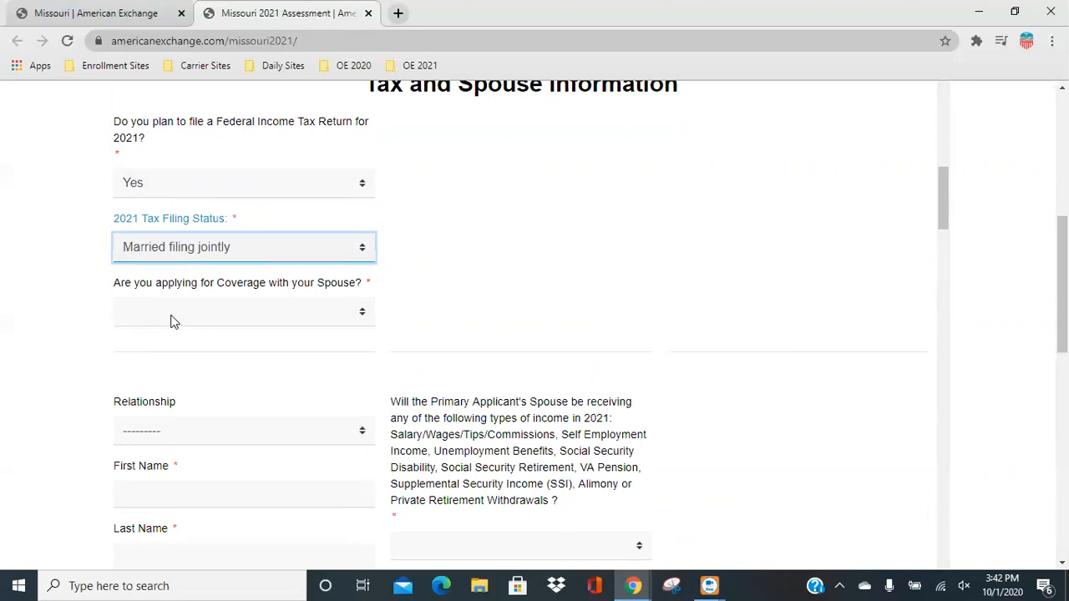
click(170, 321)
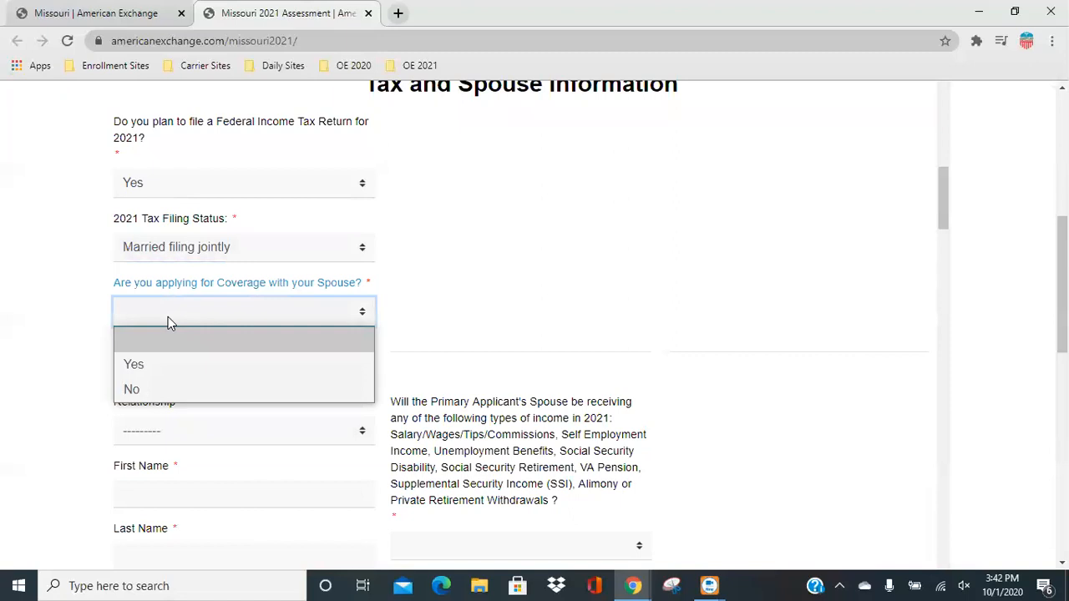
click(136, 364)
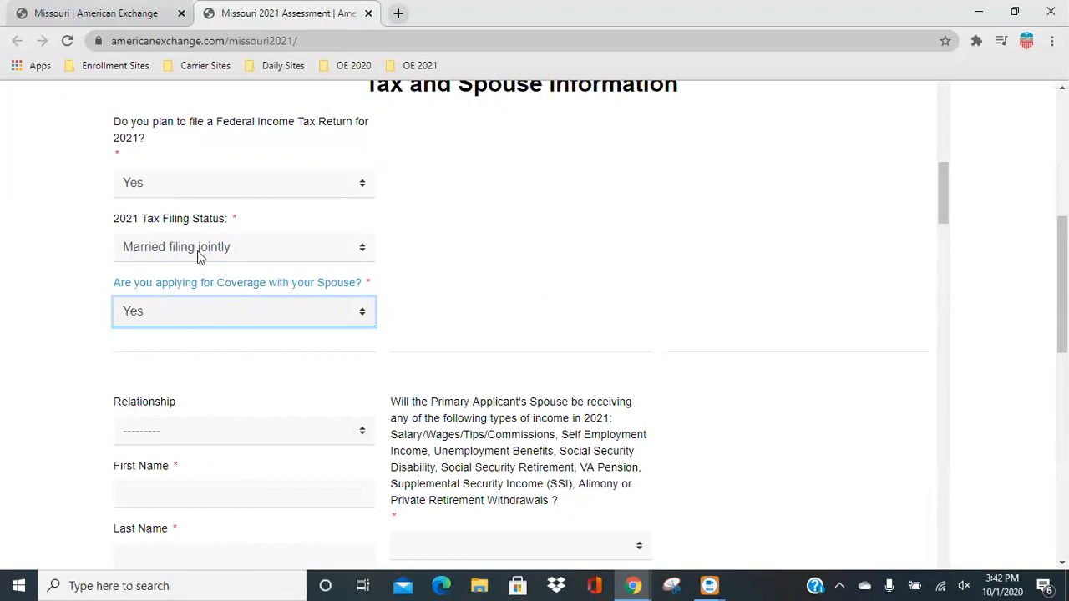
click(197, 314)
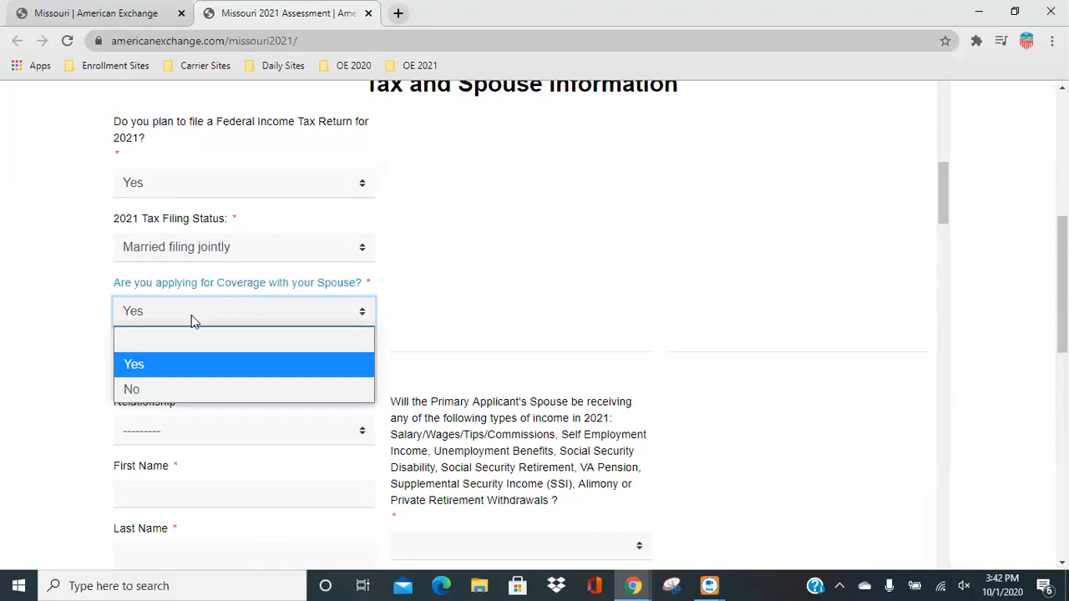
click(161, 386)
Set the 2021 tax filing status to Single and answer No to claiming dependents on the 2021 tax return.
click(279, 247)
click(159, 294)
scroll(407, 359, down, 1)
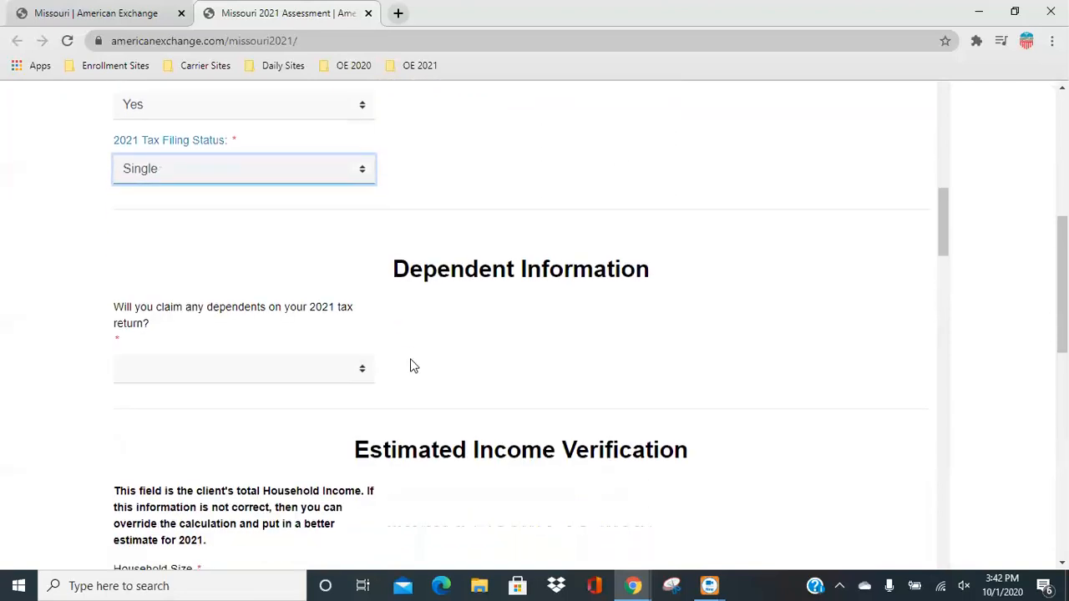
scroll(410, 366, down, 1)
click(275, 299)
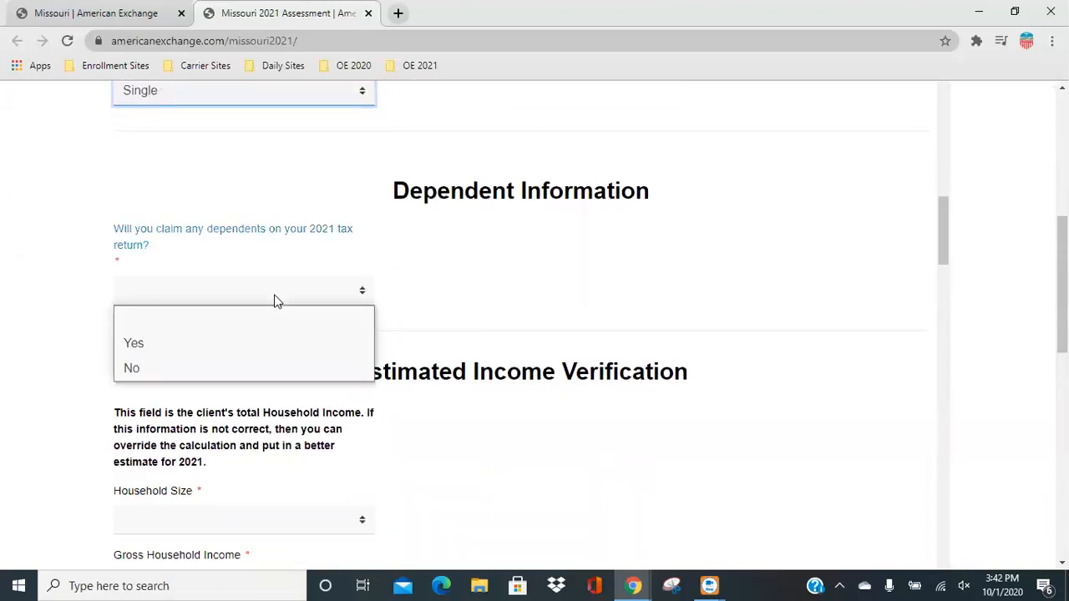
click(162, 369)
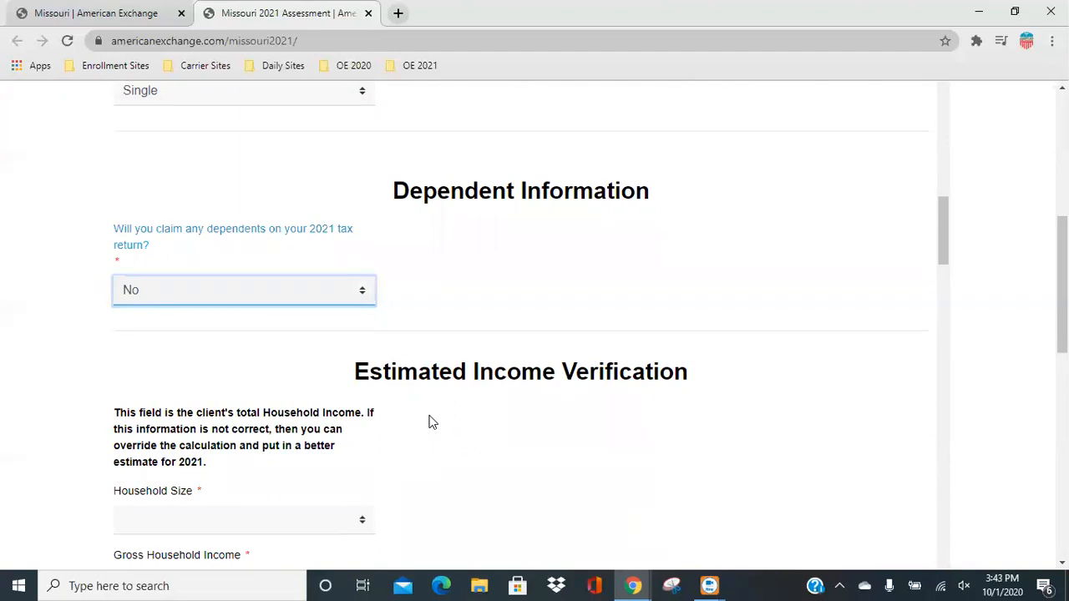
Set the household size in the Estimated Income Verification section to 1.
scroll(428, 422, down, 2)
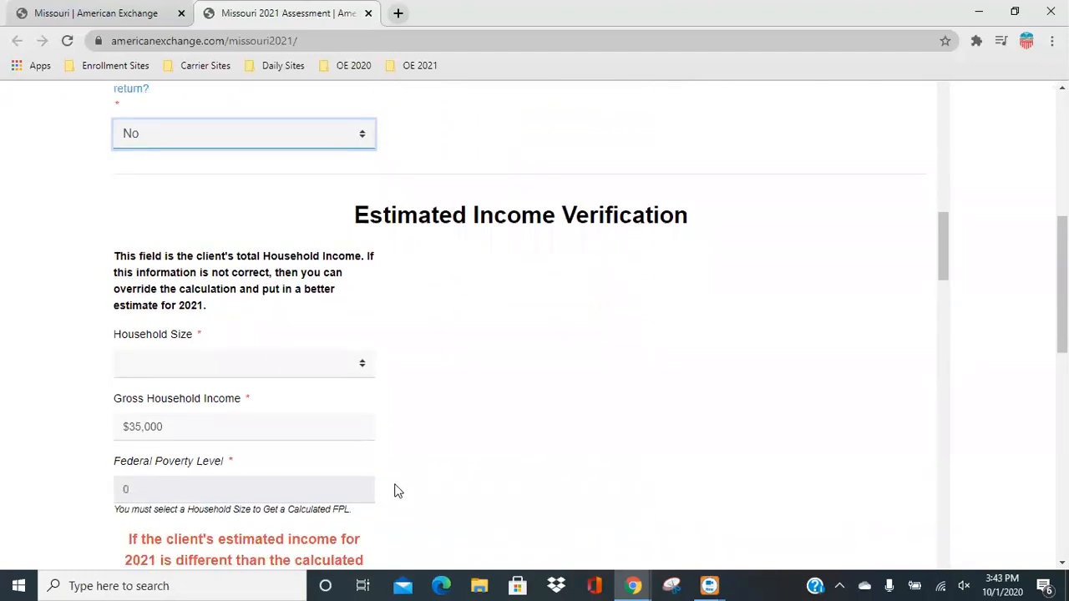
scroll(429, 382, down, 1)
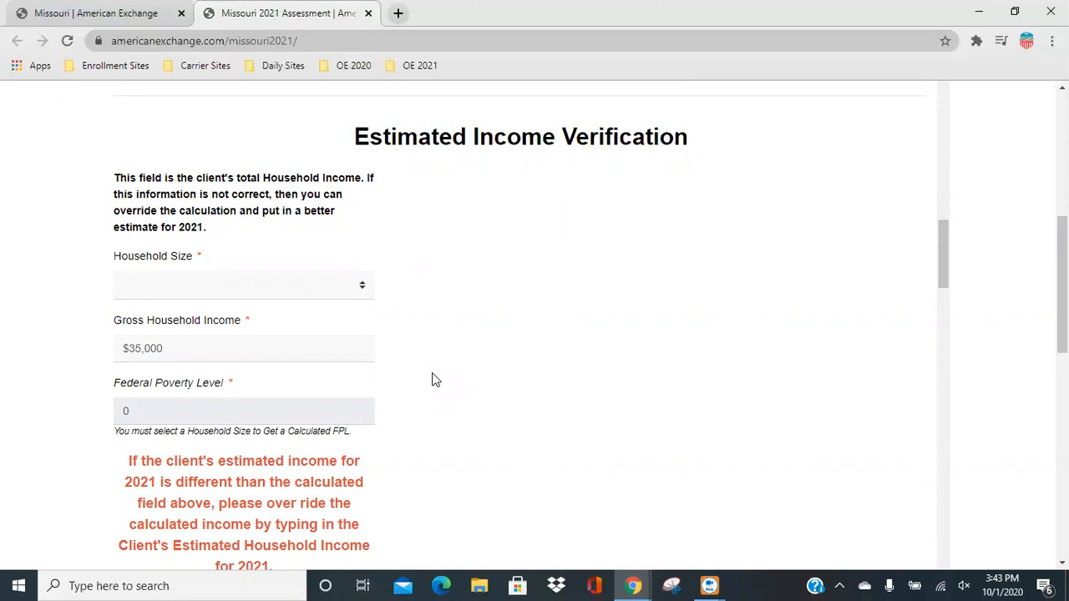
click(225, 291)
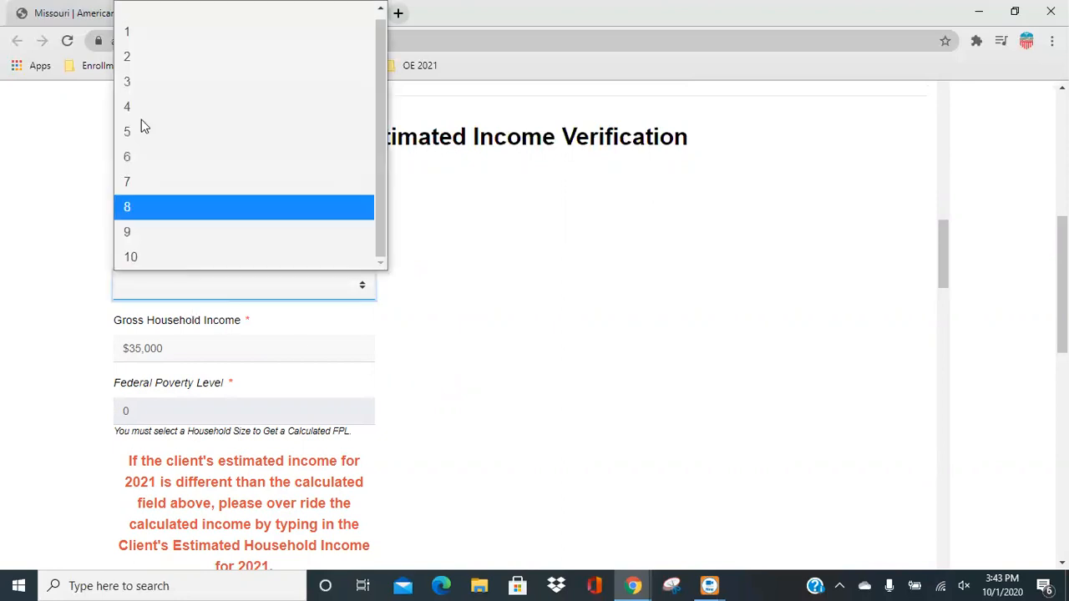
click(143, 31)
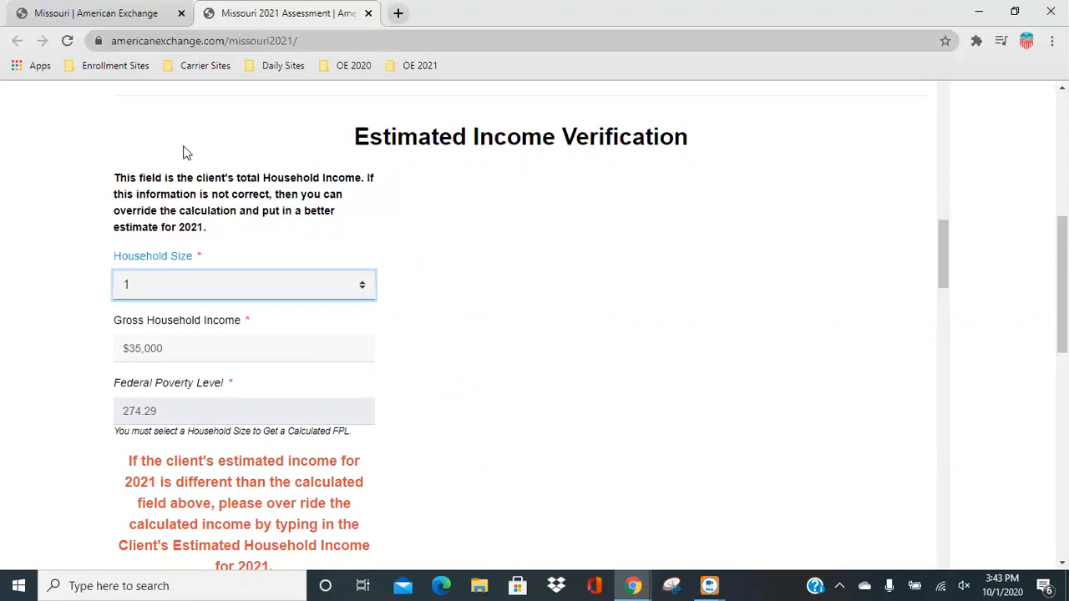
Try a household size of 2 for the Federal Poverty Level calculation, and return the size to 1.
click(174, 287)
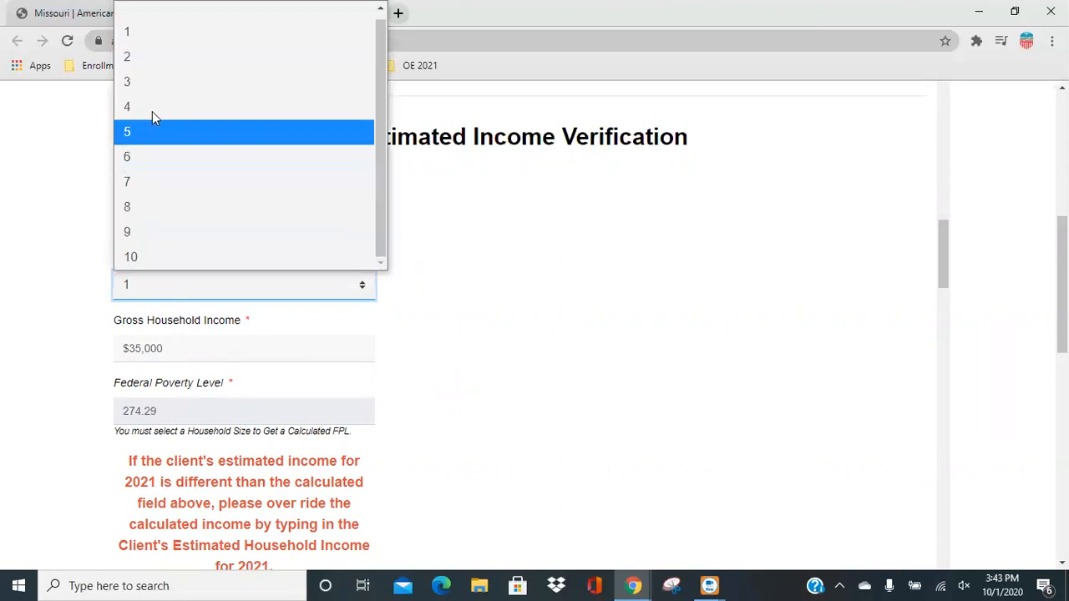
click(152, 64)
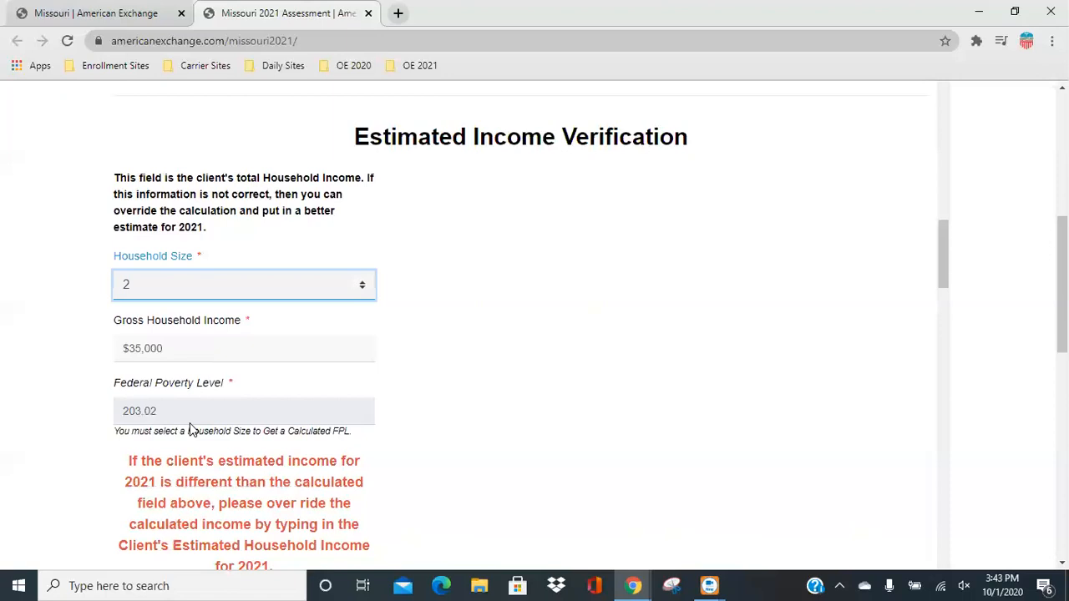
click(260, 288)
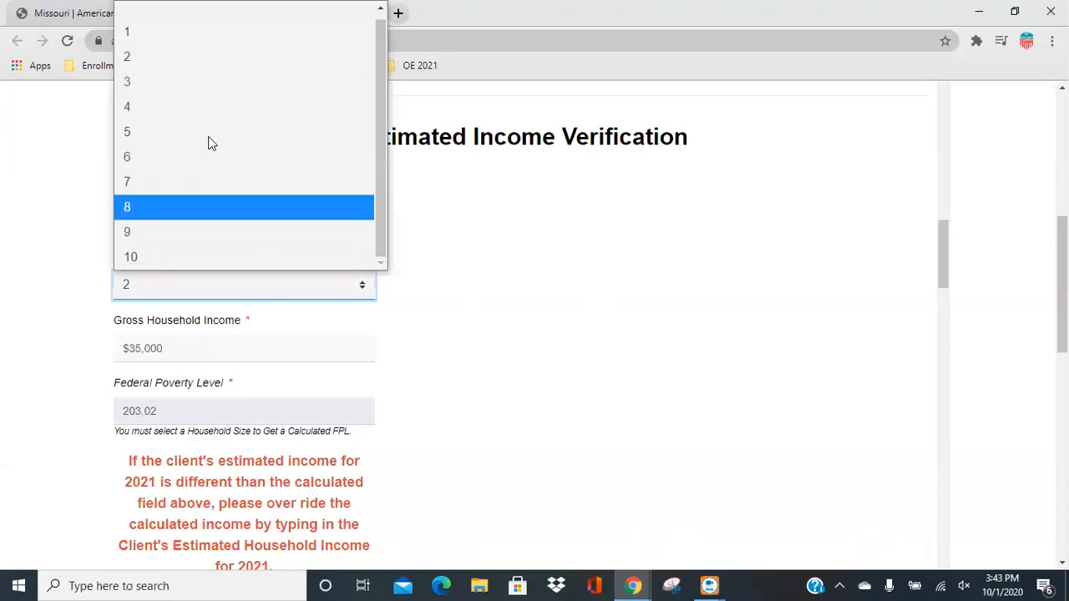
click(178, 34)
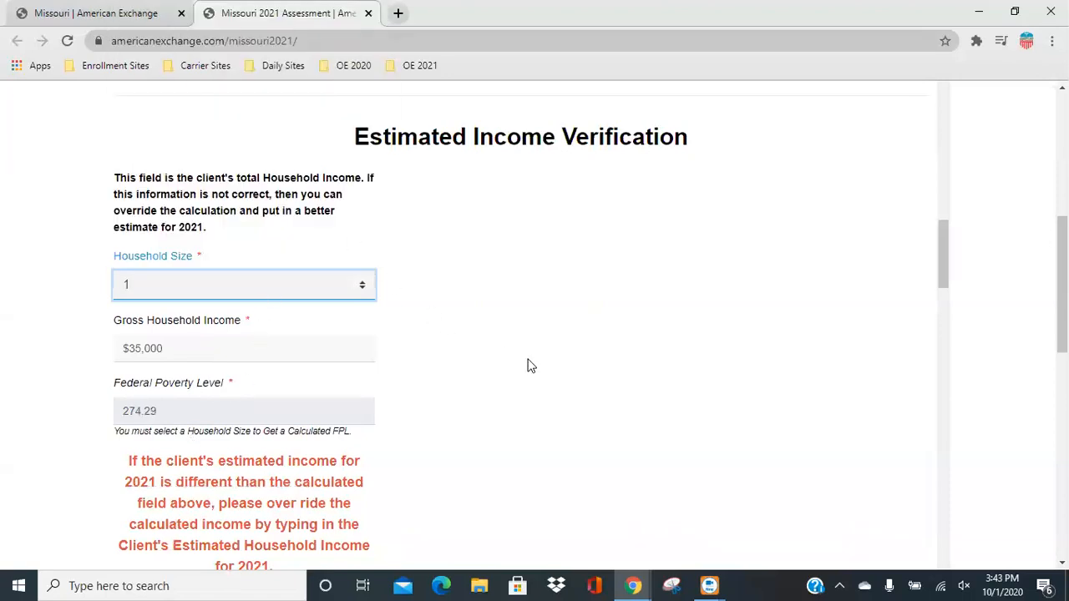
Answer Yes to being a US citizen or US national and set the eligible immigration status to N/A.
scroll(501, 359, down, 1)
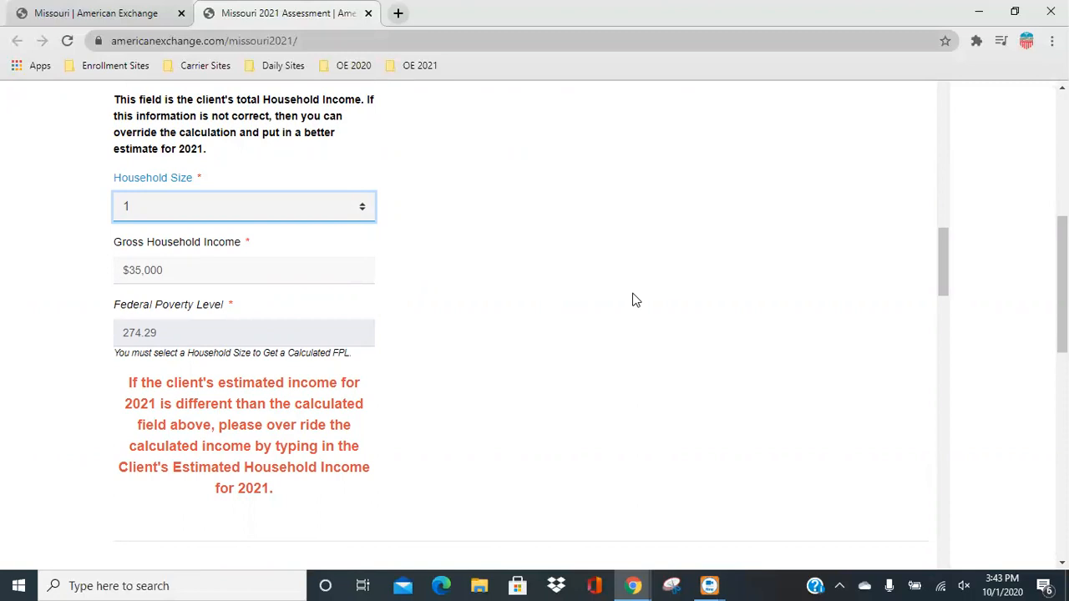
scroll(640, 307, down, 5)
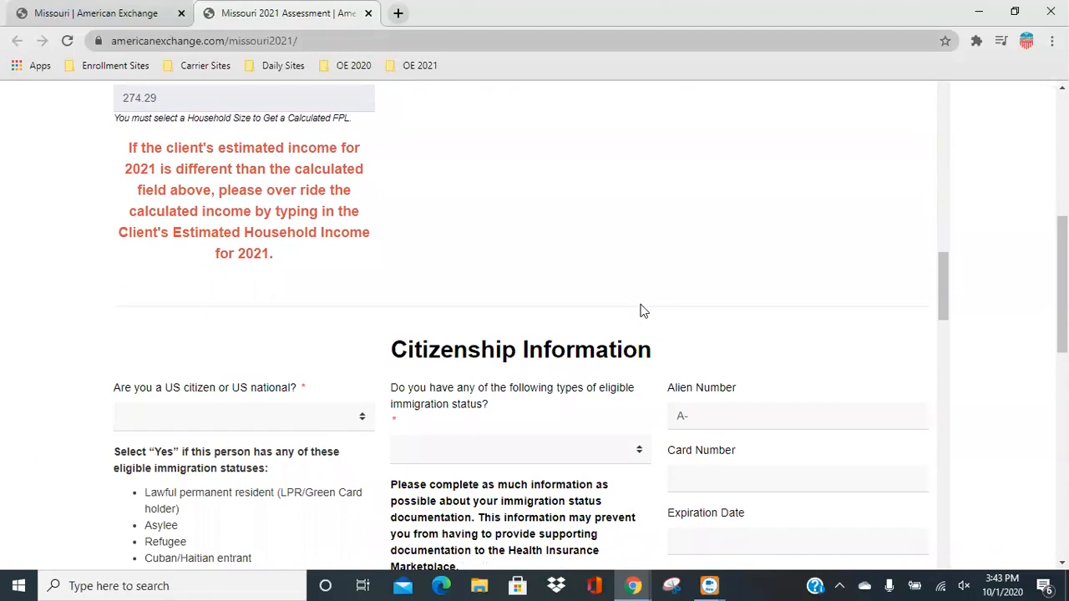
scroll(643, 310, down, 1)
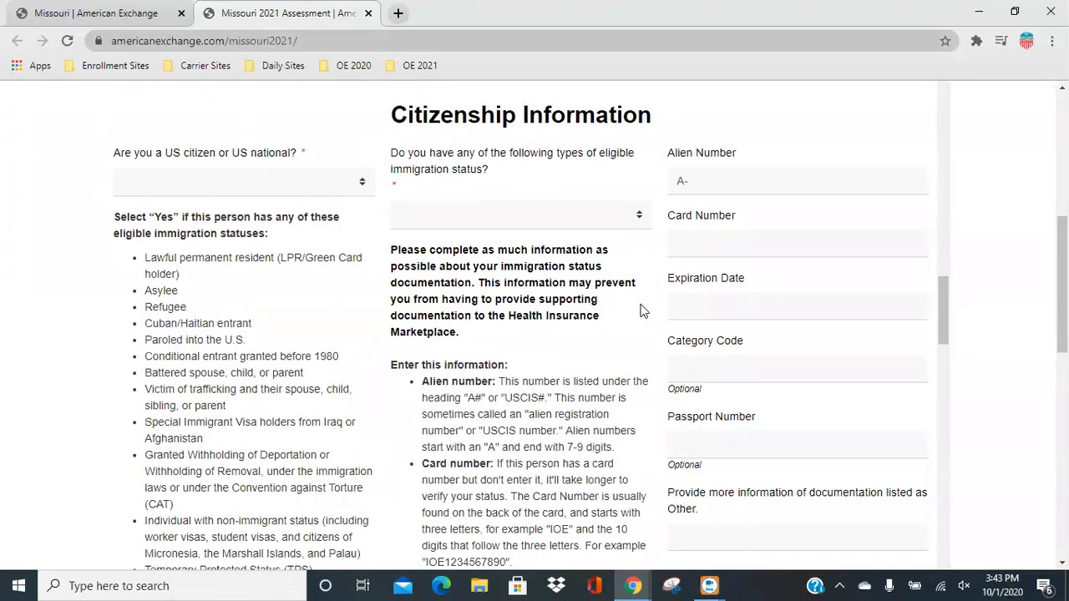
click(249, 185)
click(225, 230)
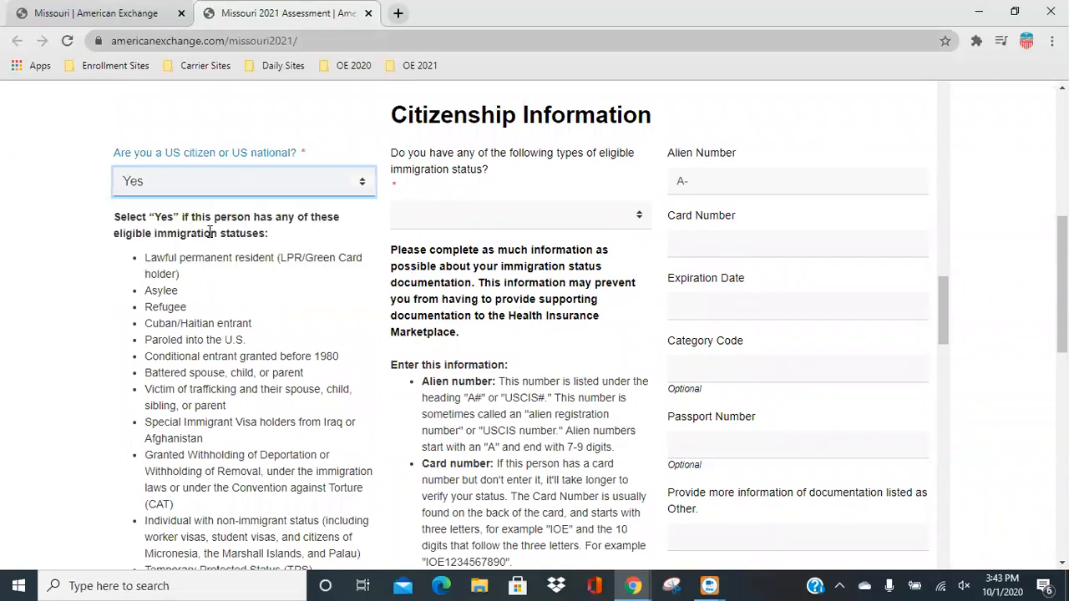
click(488, 214)
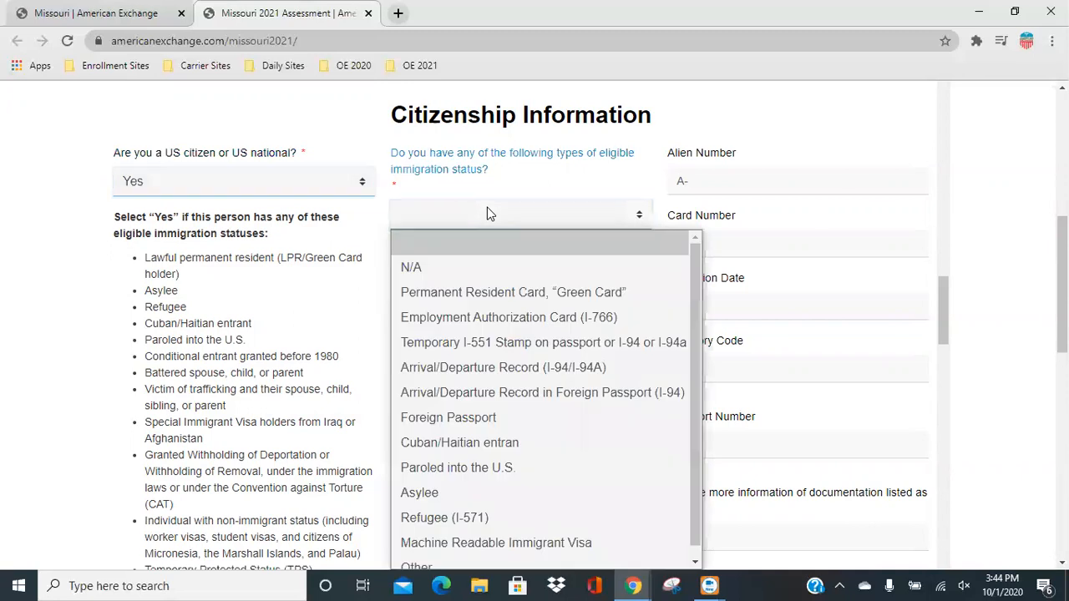
click(441, 267)
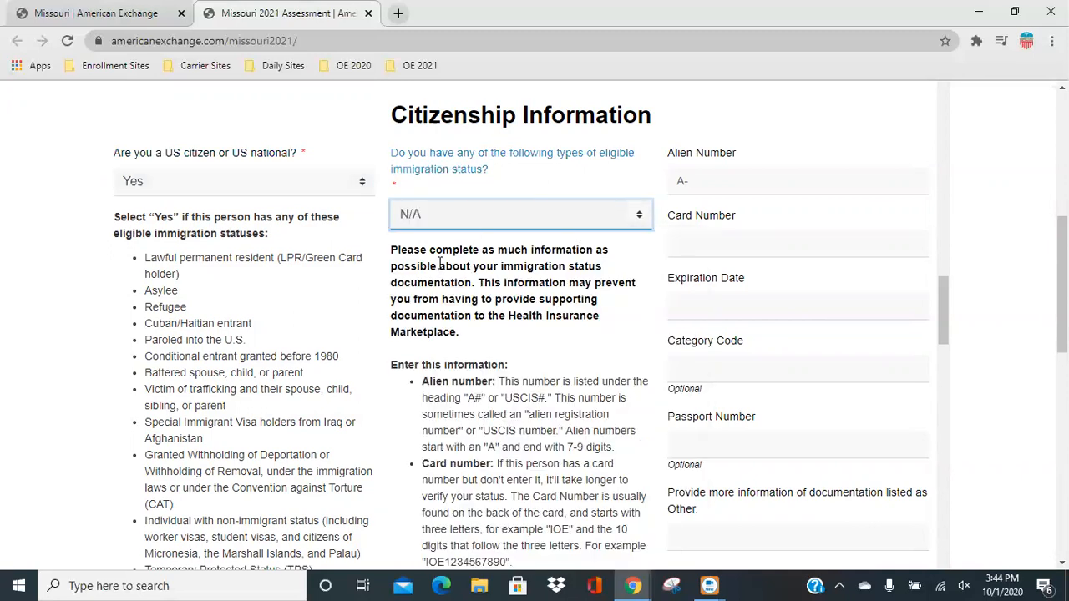
click(482, 213)
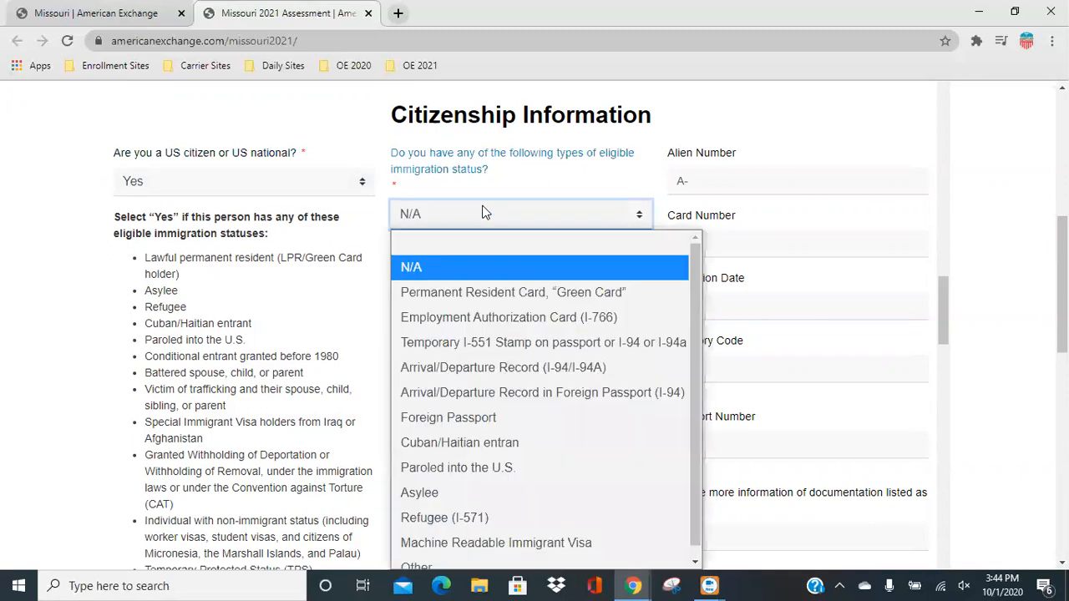
scroll(568, 331, down, 1)
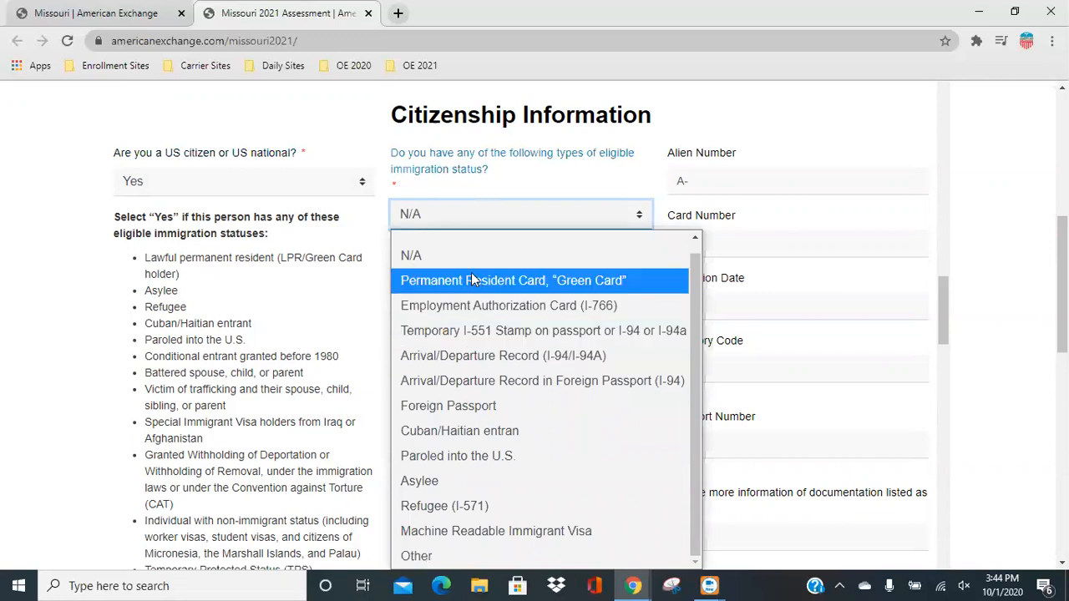
click(451, 262)
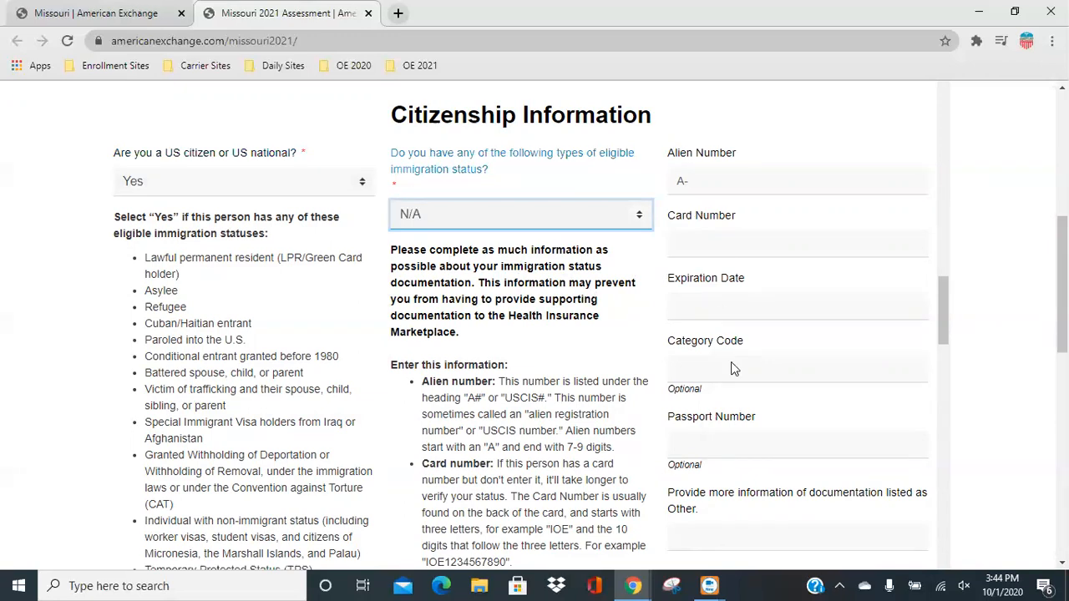
Answer No to the client being Native American or Alaskan Native and No to any household applicant being currently pregnant.
scroll(503, 346, down, 10)
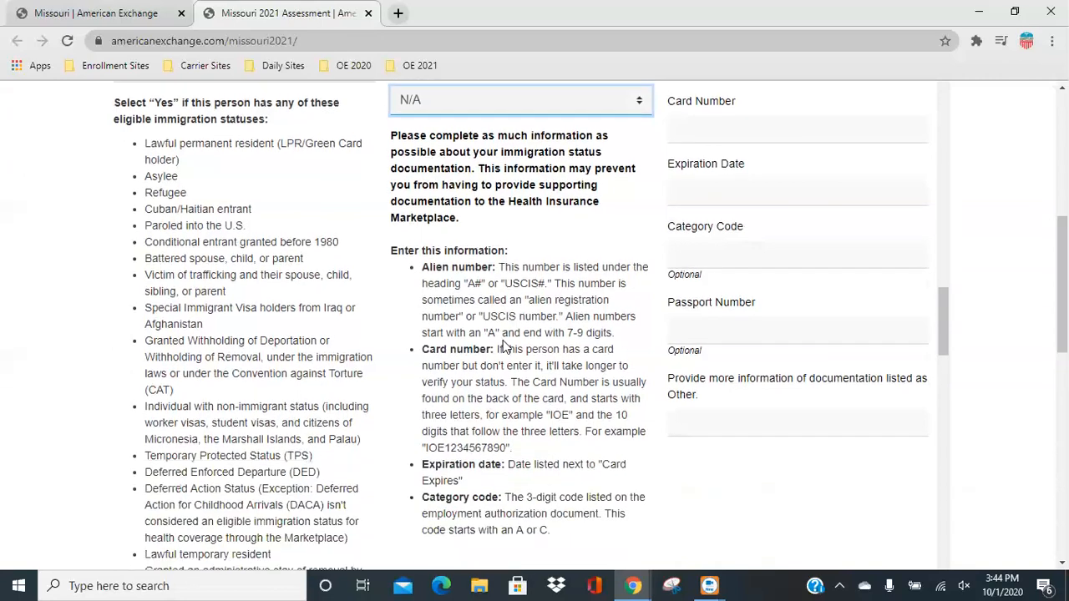
scroll(503, 347, down, 3)
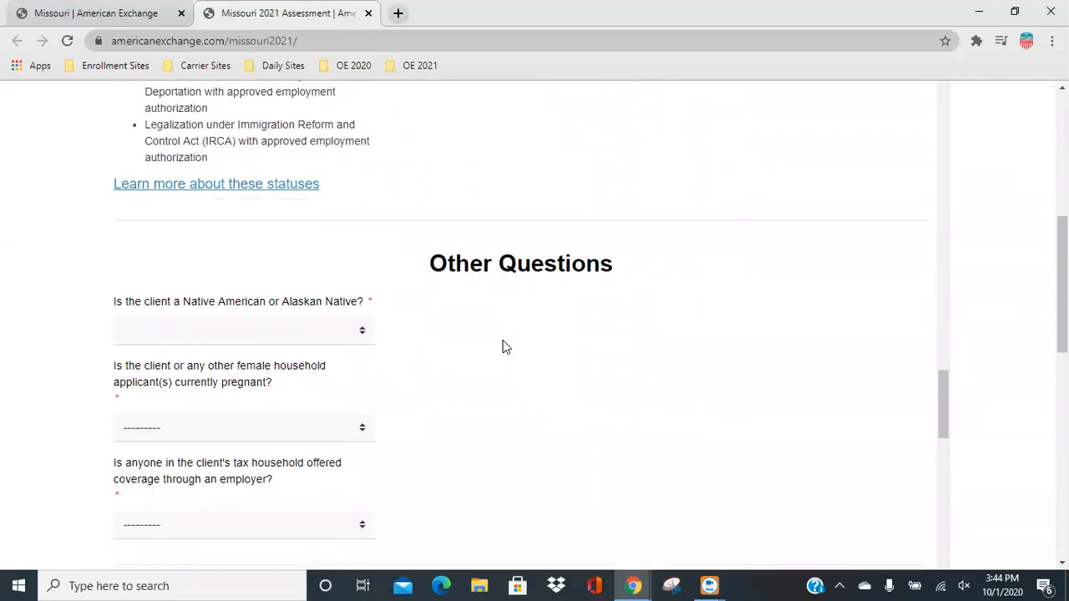
click(318, 238)
click(211, 313)
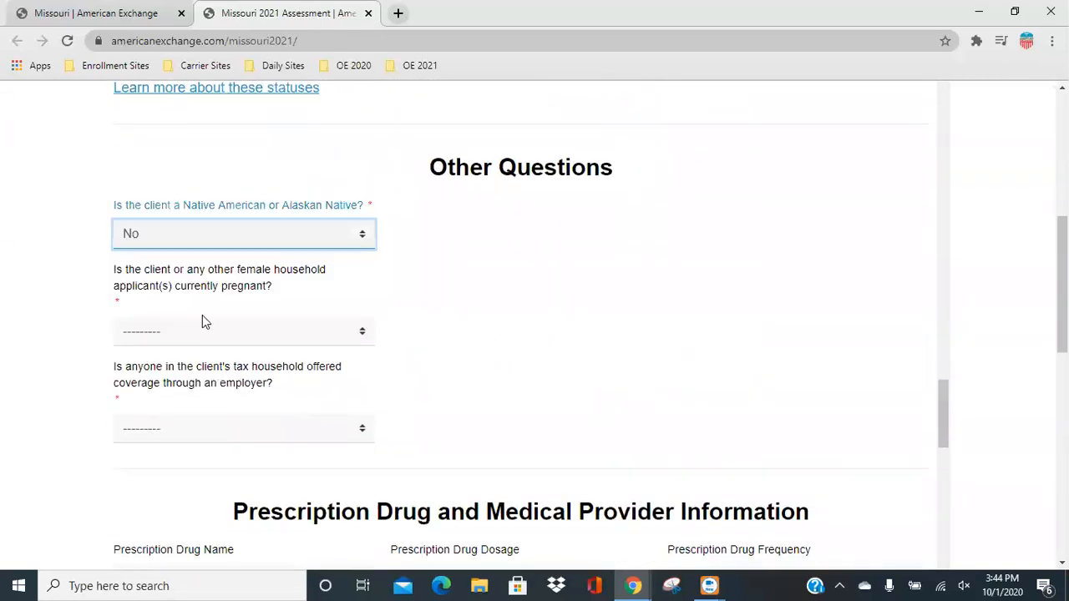
click(214, 343)
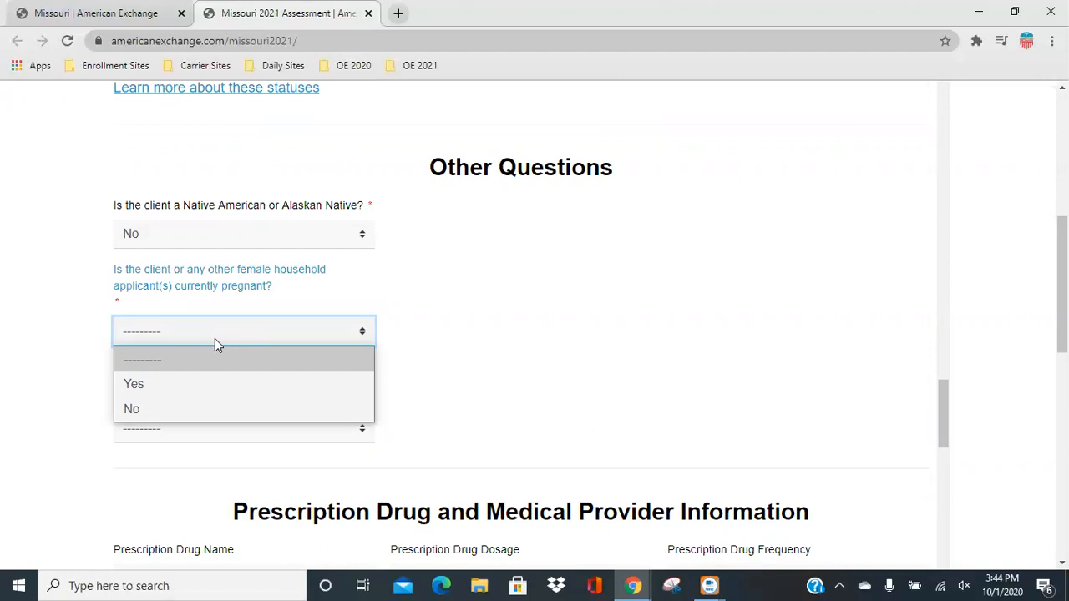
click(167, 409)
Answer No to whether anyone in the client's tax household is offered coverage through an employer.
scroll(458, 354, down, 1)
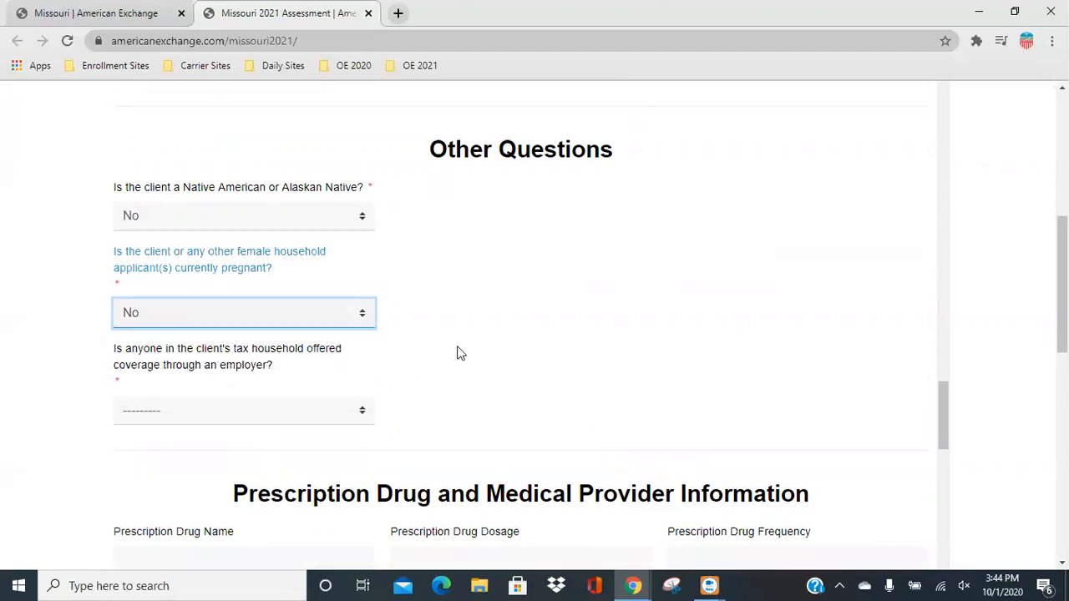
scroll(457, 354, down, 2)
click(232, 274)
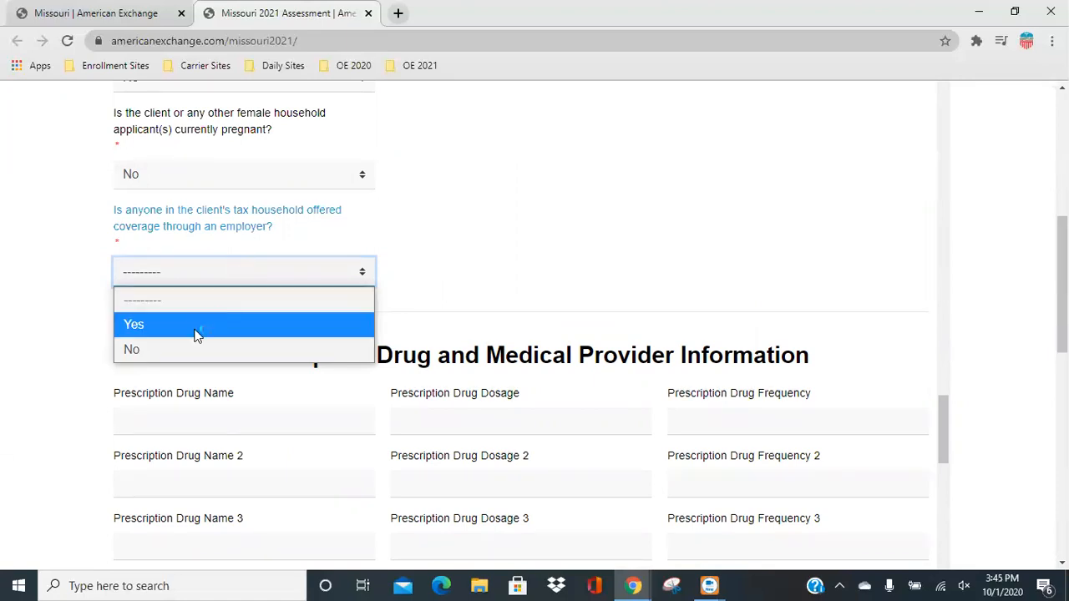
click(133, 349)
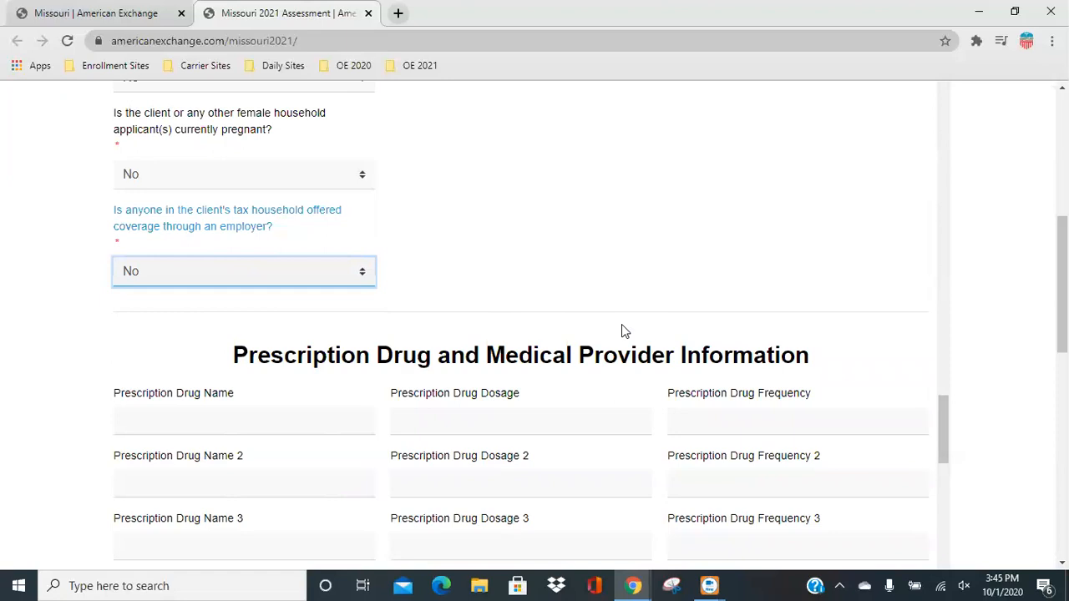
Answer Yes to having a preferred Health Insurance Carrier for 2021 and choose AmBetter as the carrier.
scroll(622, 325, down, 5)
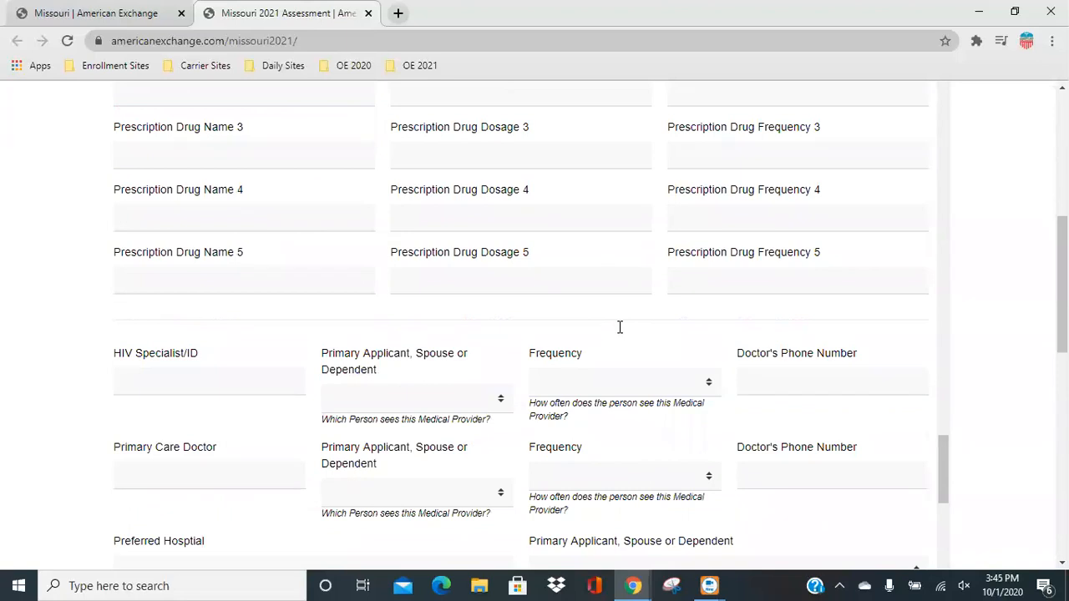
scroll(619, 326, down, 1)
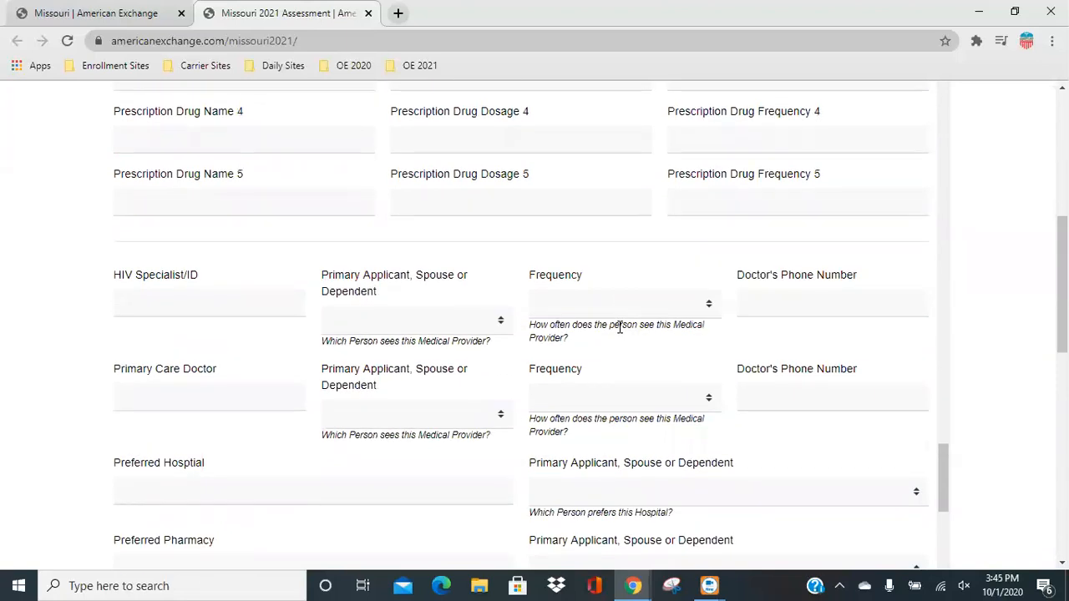
scroll(606, 343, down, 2)
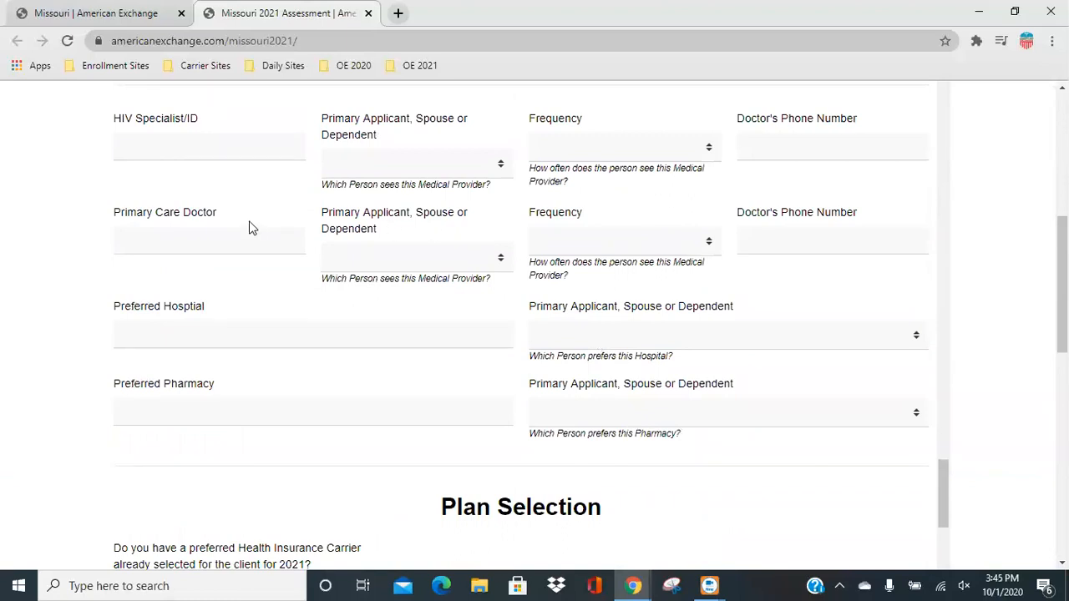
scroll(249, 221, up, 2)
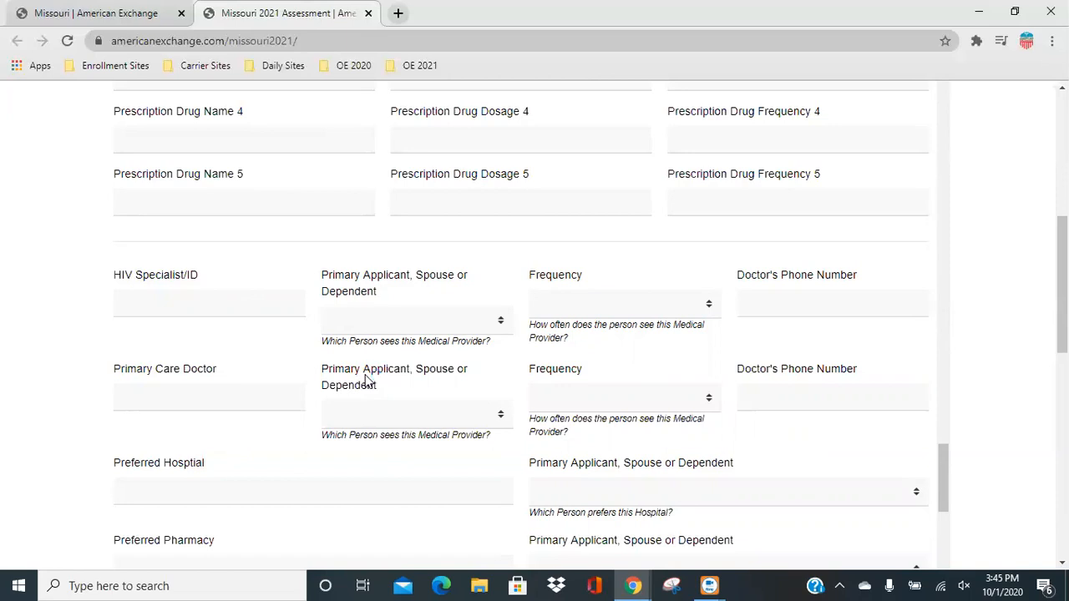
scroll(367, 376, down, 6)
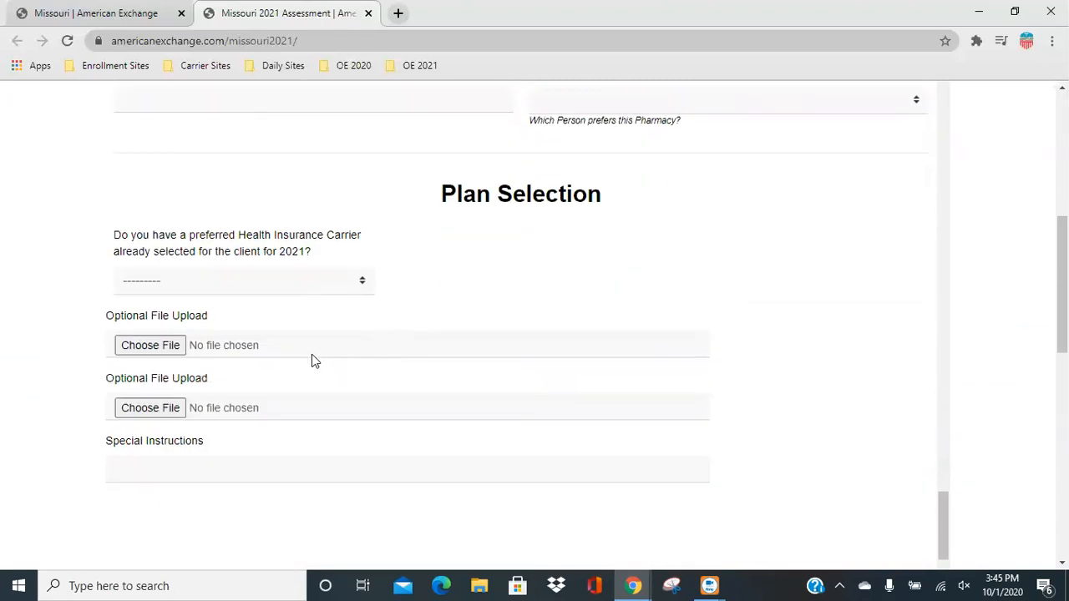
click(306, 280)
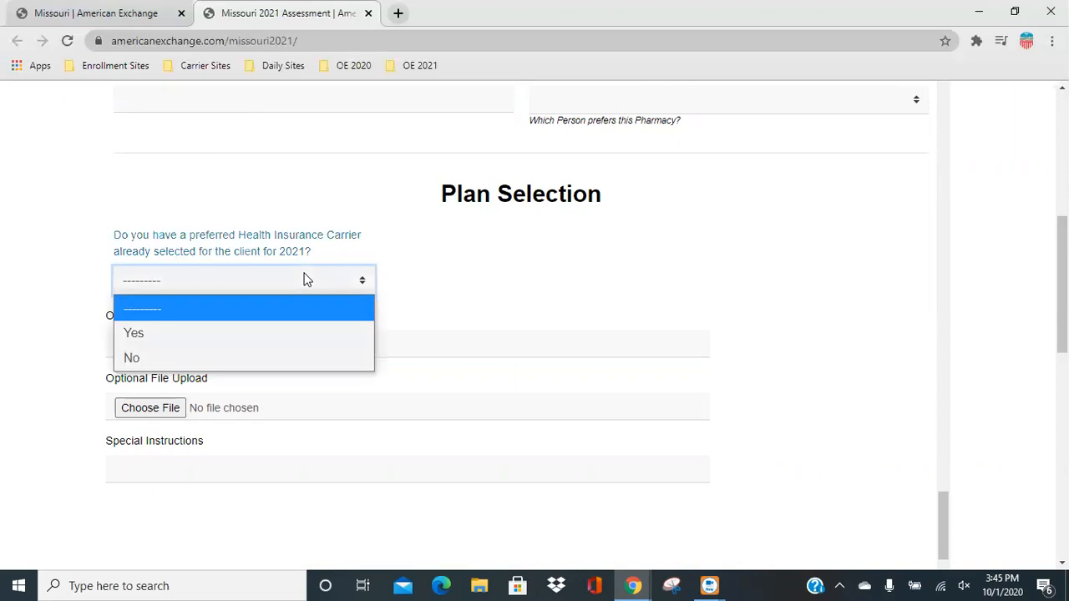
click(222, 337)
click(226, 351)
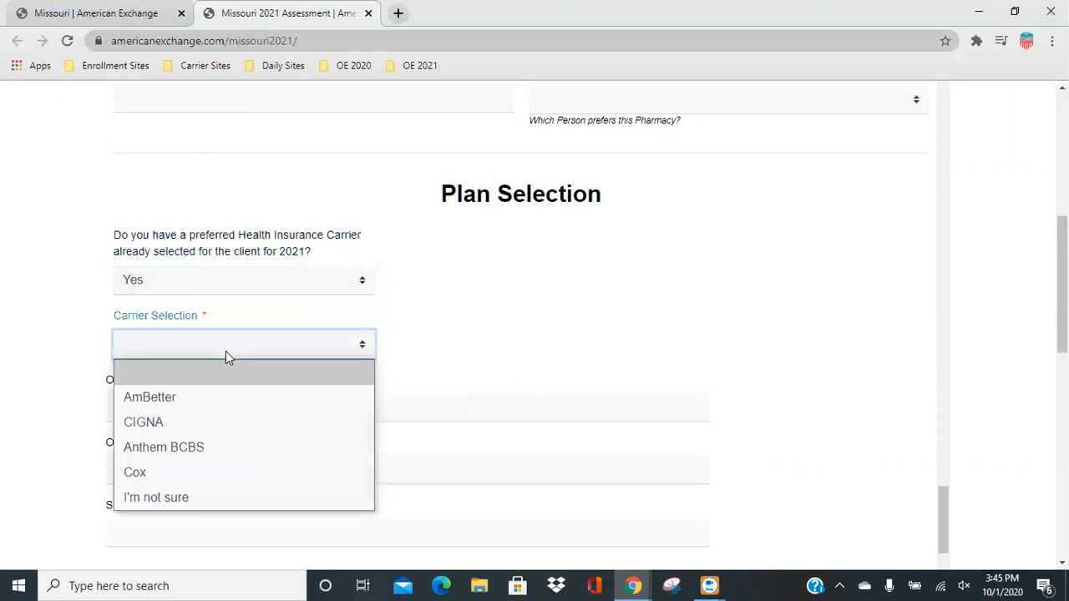
click(222, 399)
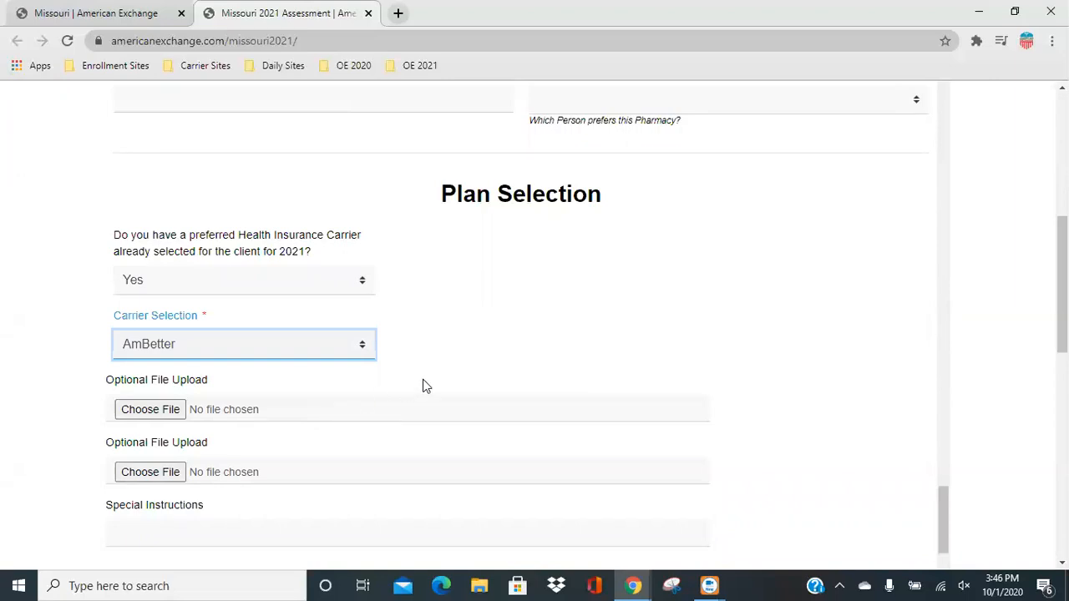
Accept all seven consent statements at the end of the assessment form and submit the form.
scroll(423, 380, down, 2)
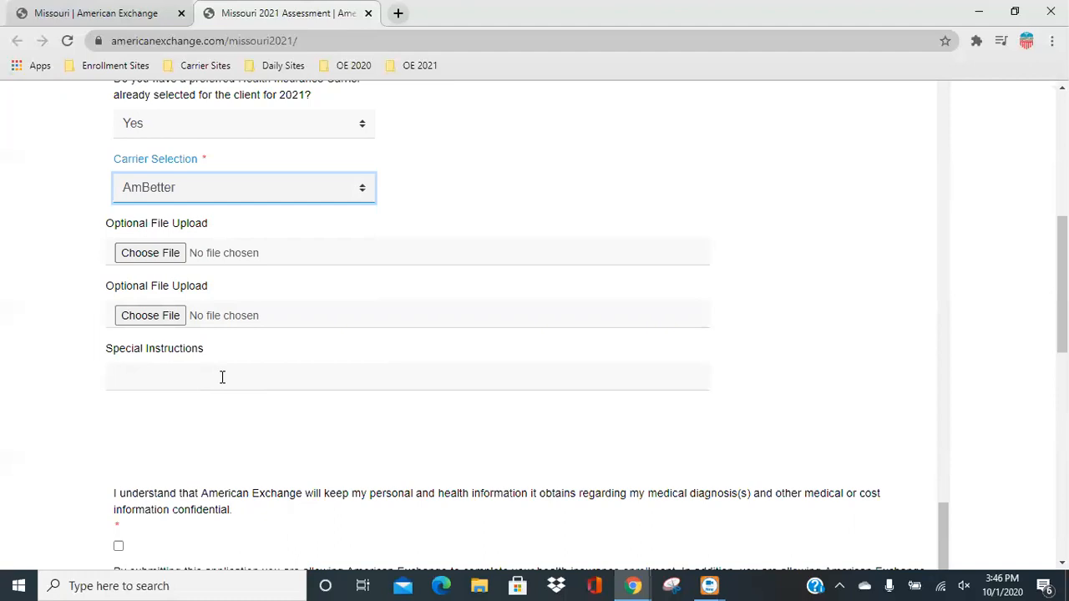
scroll(222, 378, down, 5)
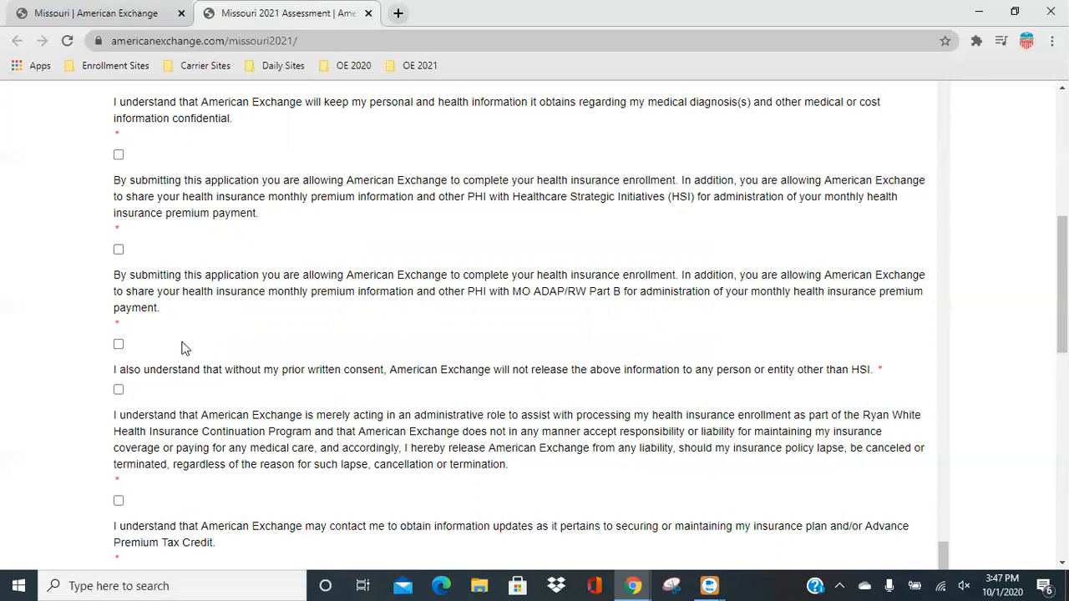
click(118, 155)
click(118, 248)
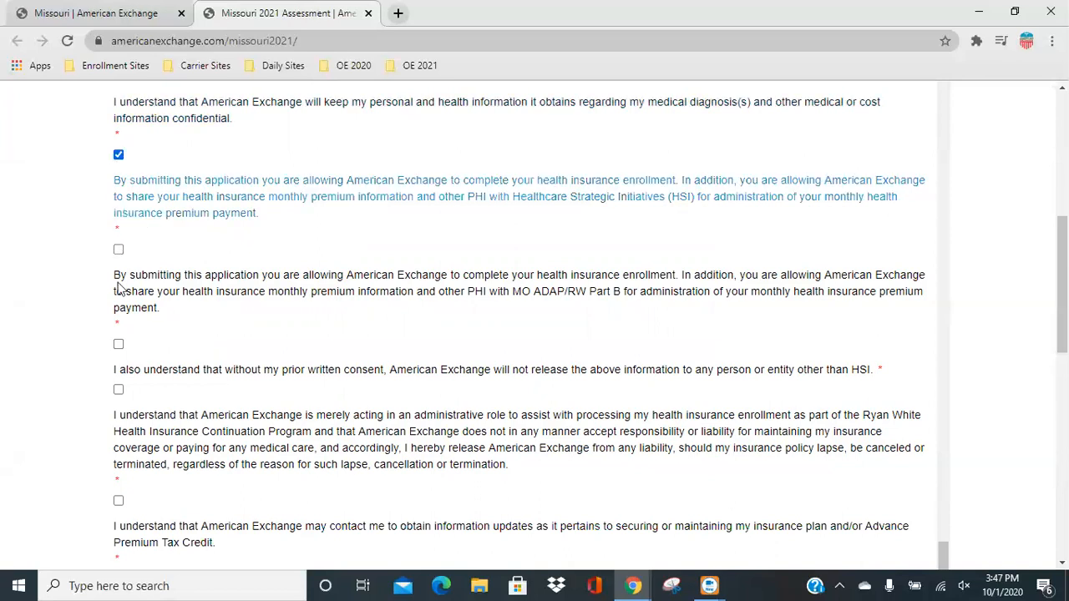
click(118, 344)
click(118, 389)
click(119, 501)
scroll(247, 350, down, 2)
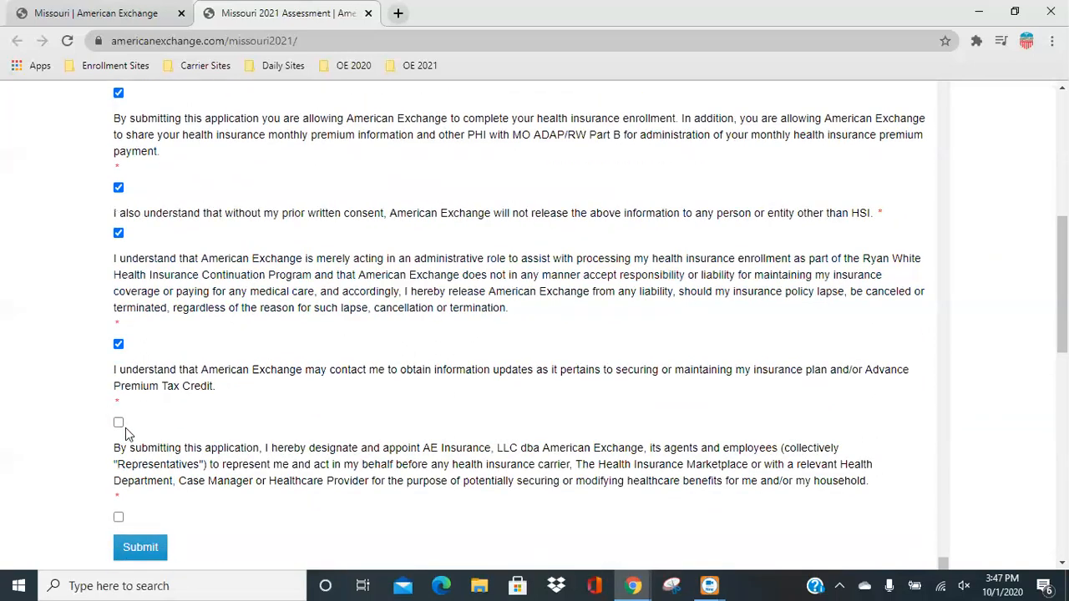
click(119, 423)
click(119, 519)
scroll(283, 376, down, 1)
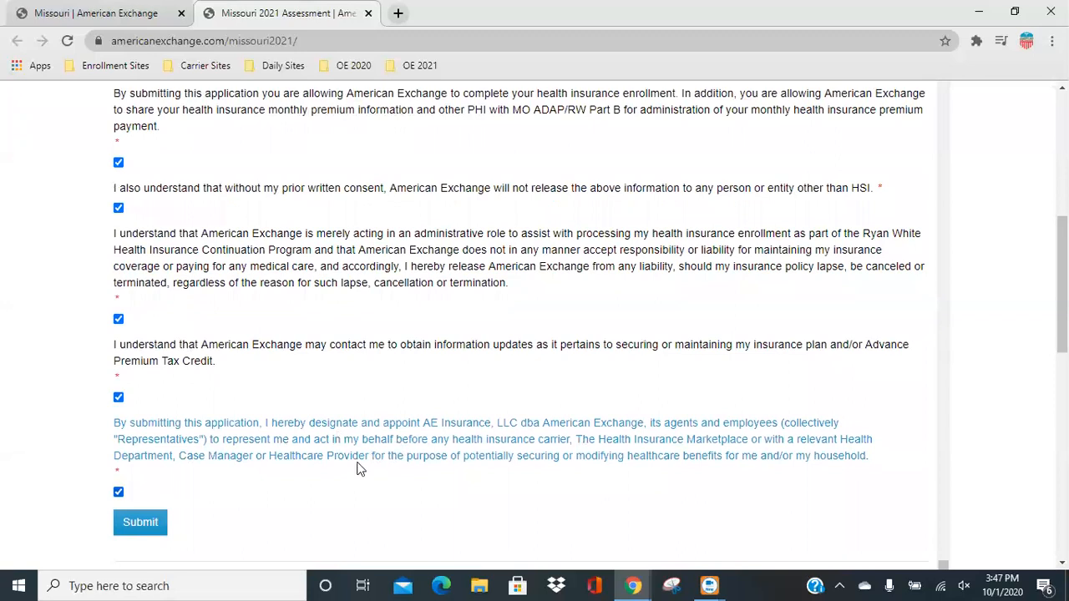
click(147, 530)
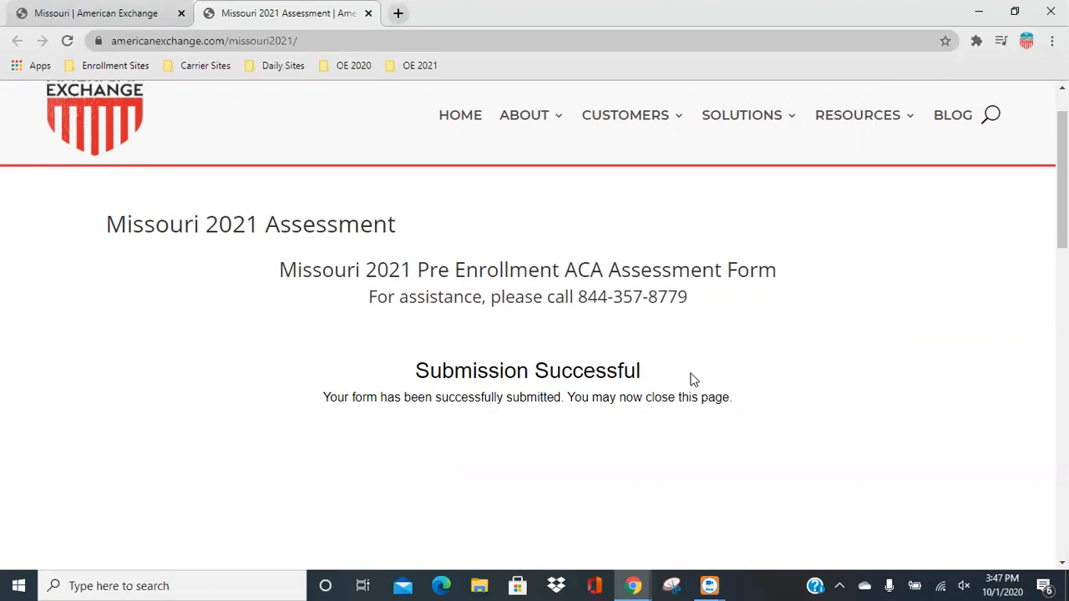
Open the Frequently Asked Questions document from the Missouri ADAP/Part B Program page in a new tab and switch to it.
click(155, 22)
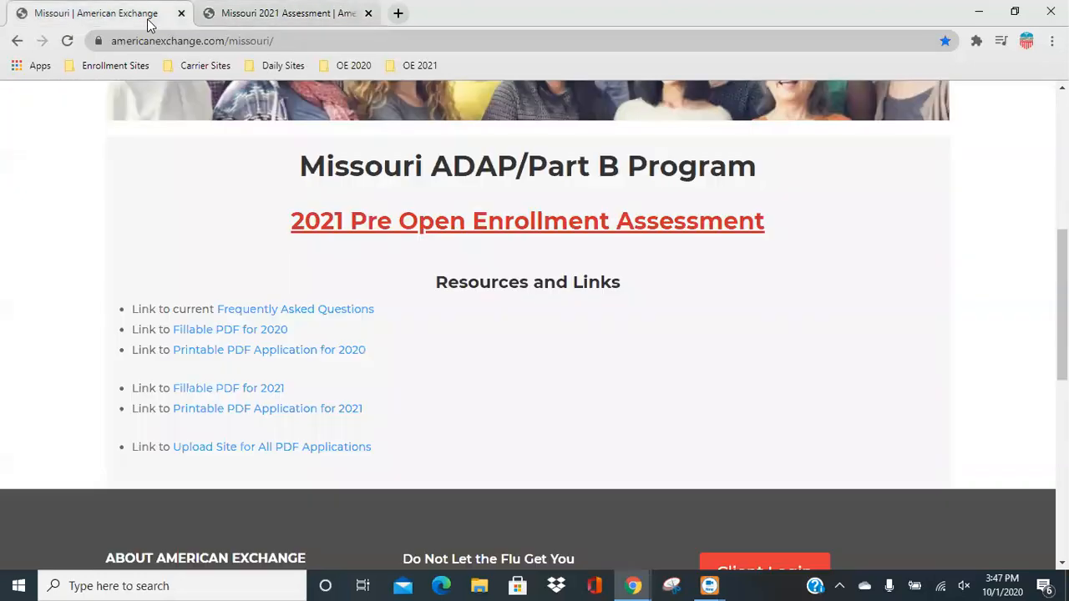
right_click(335, 311)
click(358, 318)
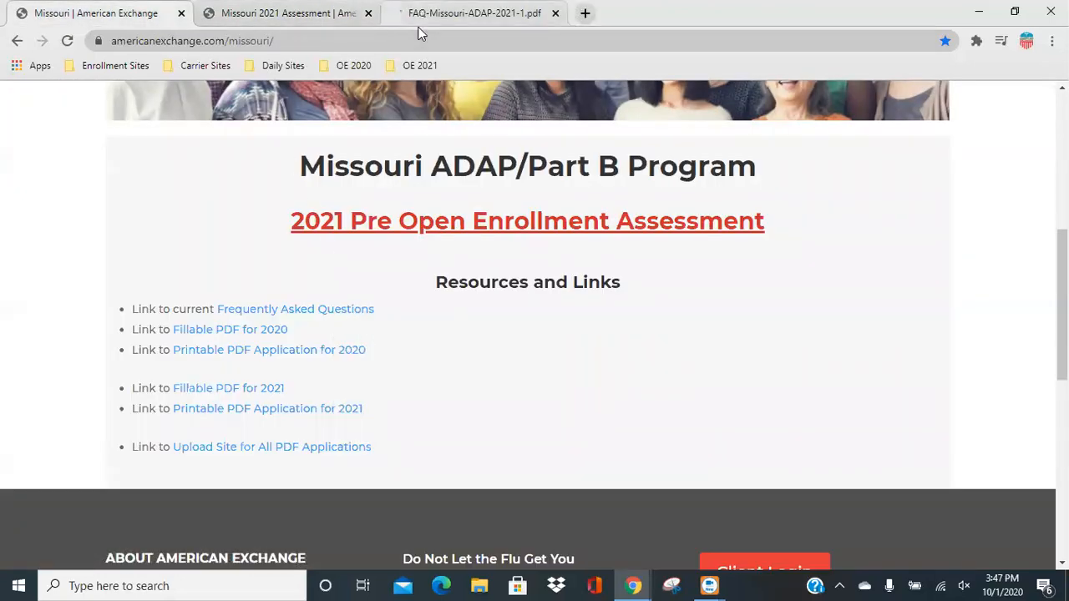
click(456, 15)
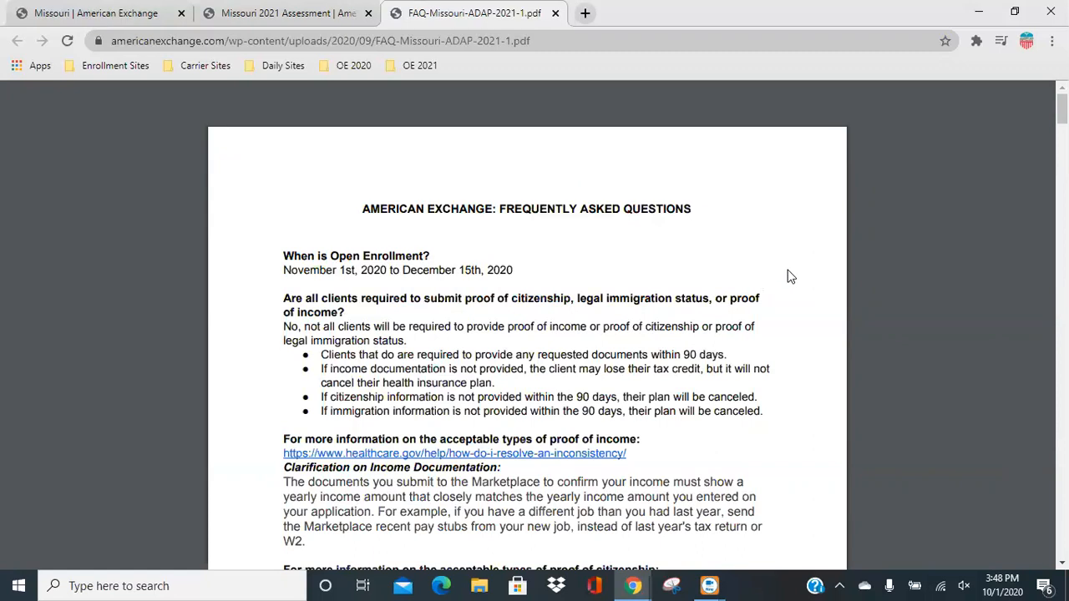
Open the FAQ's link on acceptable types of proof of income in a new tab and switch to it.
scroll(787, 278, down, 2)
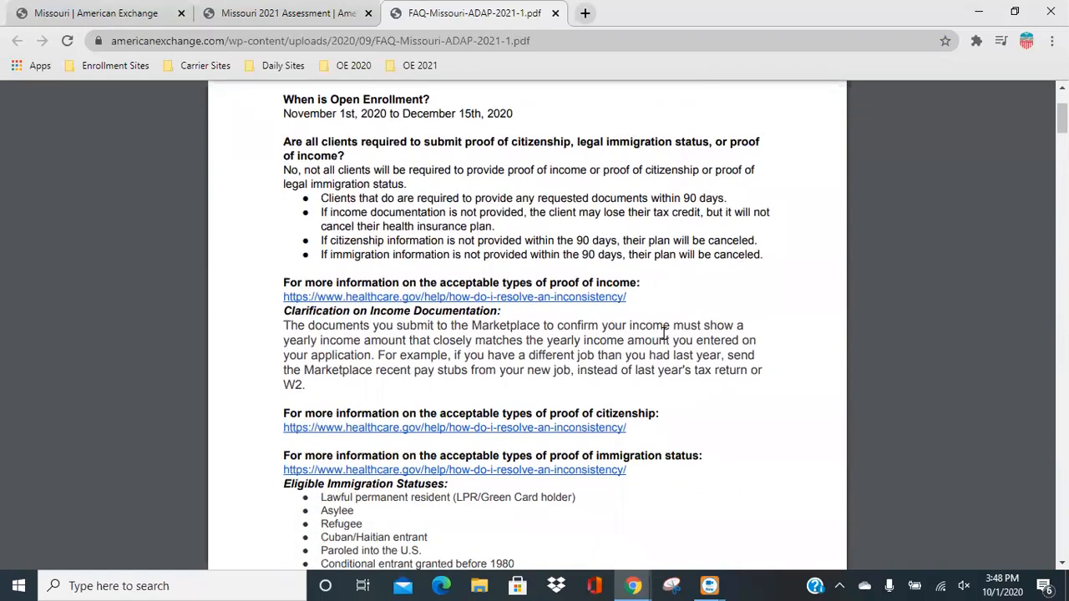
right_click(566, 301)
click(593, 308)
click(685, 25)
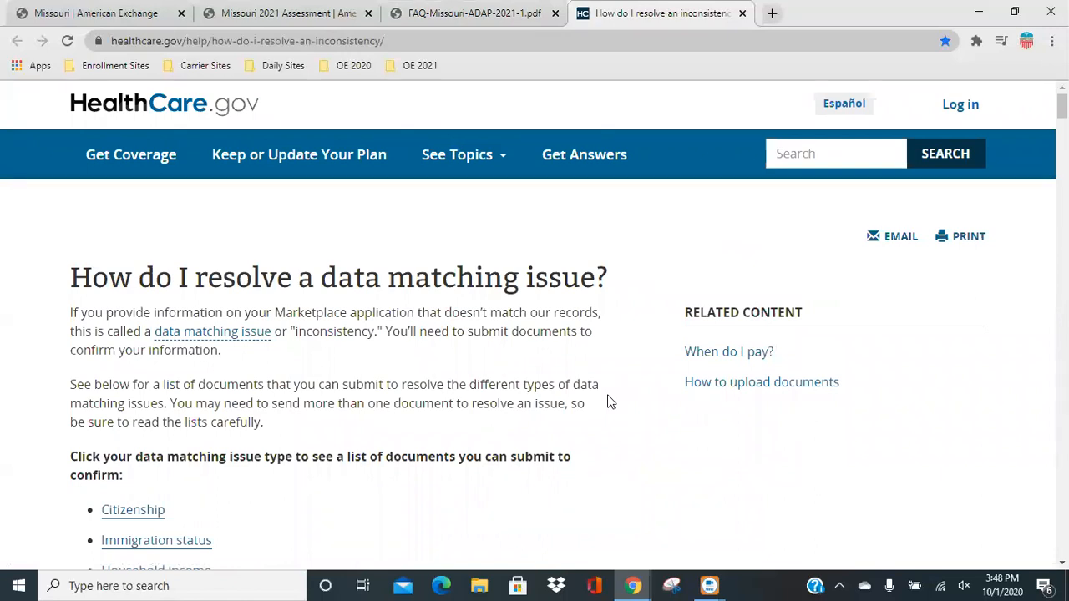
Review the data matching issue types and the accepted citizenship documents on HealthCare.gov, and close that page.
scroll(609, 402, down, 2)
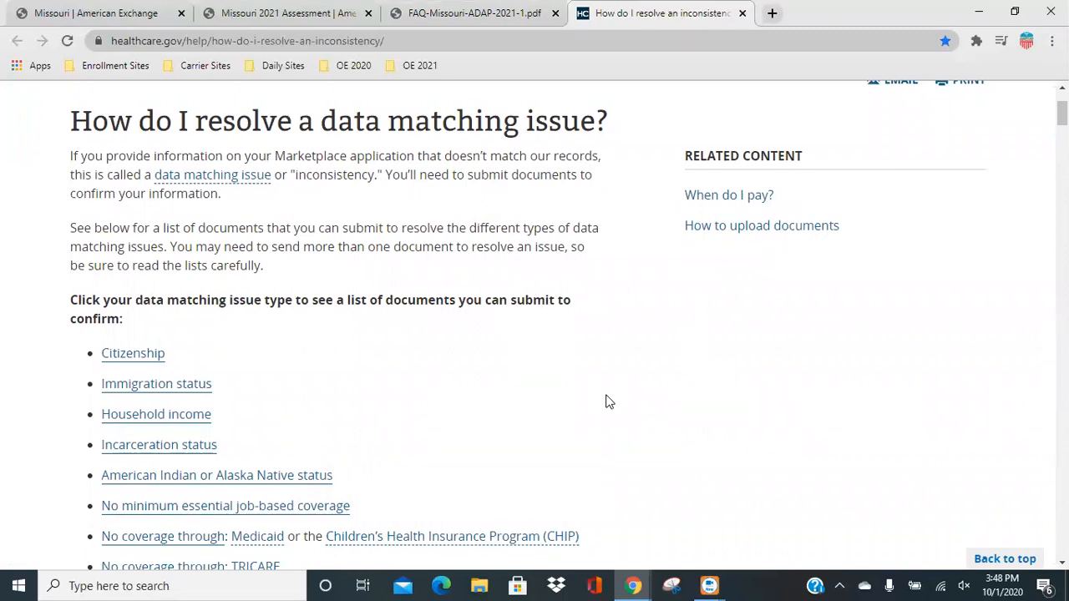
scroll(607, 405, down, 3)
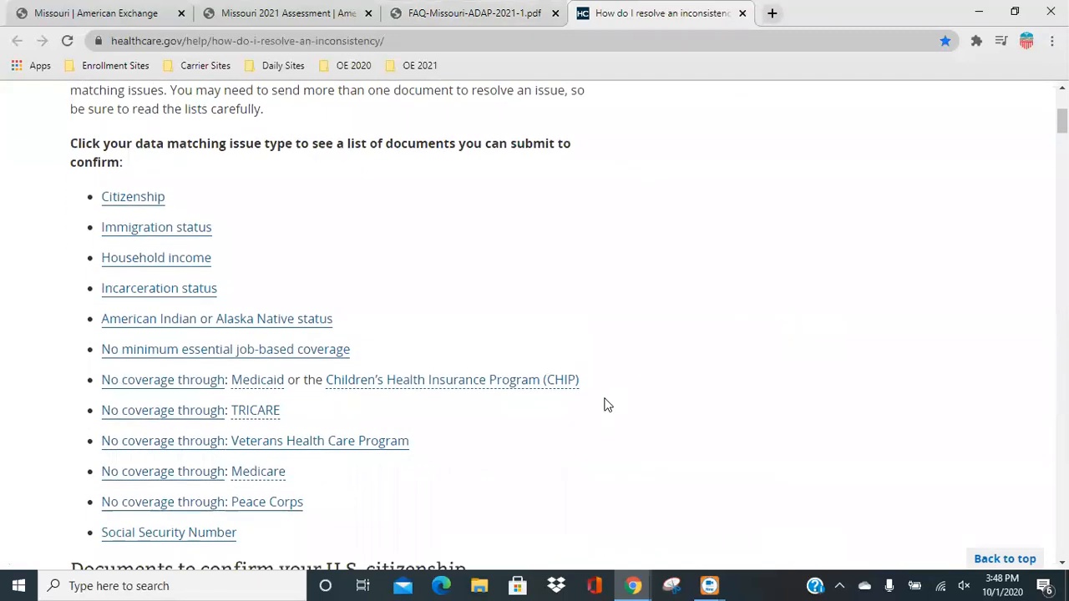
scroll(607, 405, down, 3)
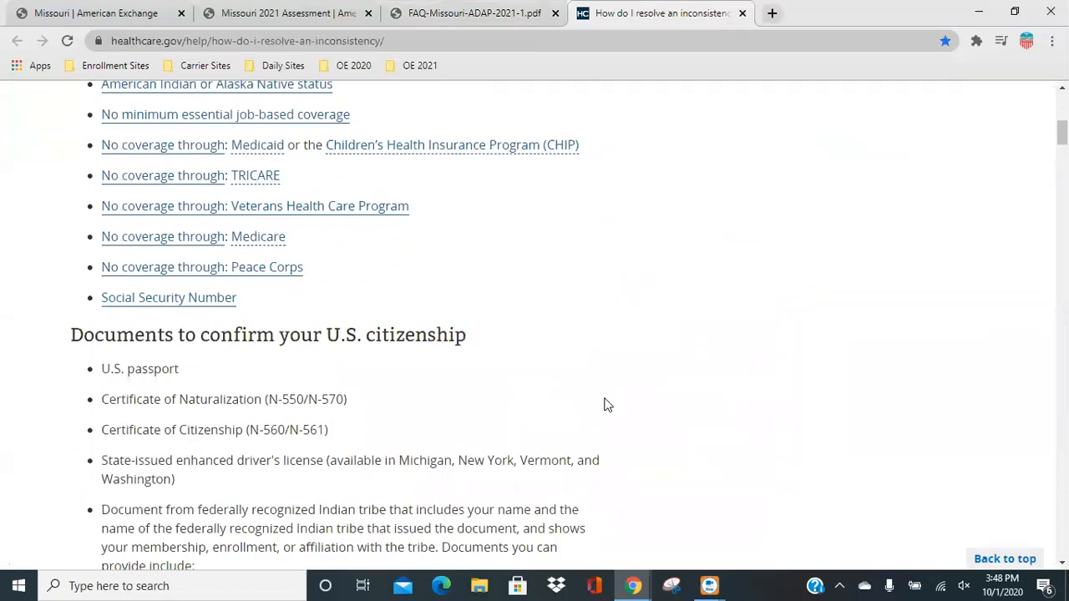
scroll(607, 405, up, 8)
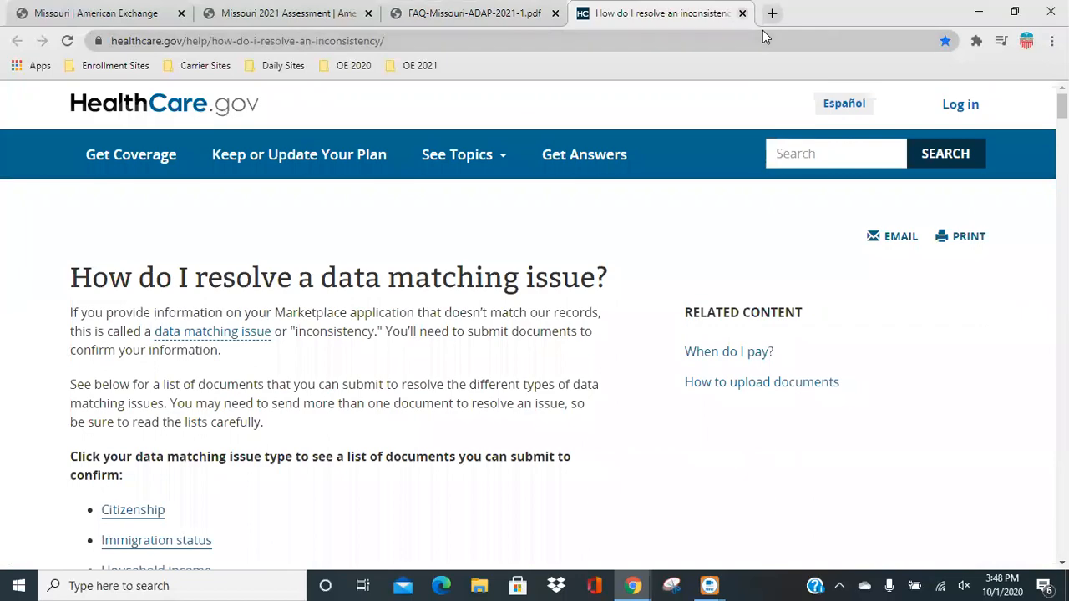
click(742, 12)
Look through the FAQ answers on pay frequency, premium assistance and filing a federal tax return, and return to the document's beginning.
scroll(681, 394, down, 3)
scroll(681, 394, down, 12)
scroll(681, 395, down, 12)
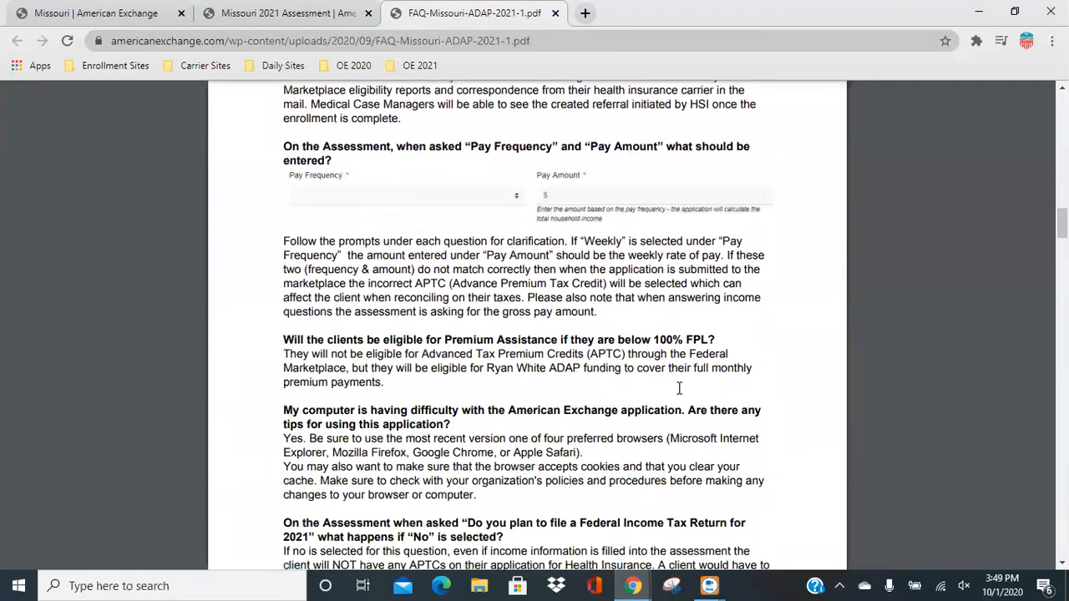
scroll(679, 388, down, 8)
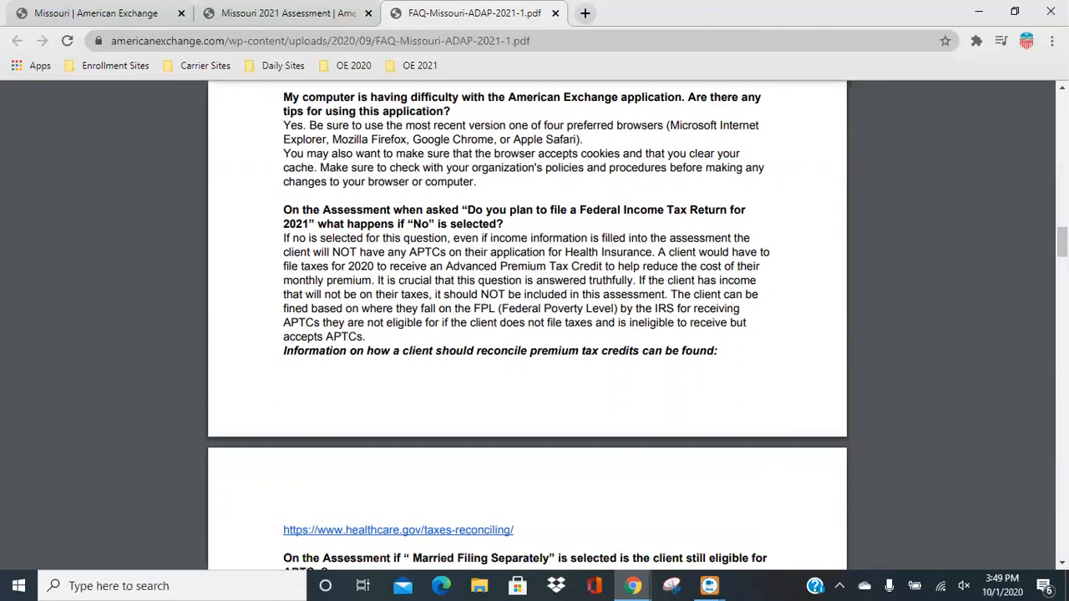
scroll(709, 357, up, 20)
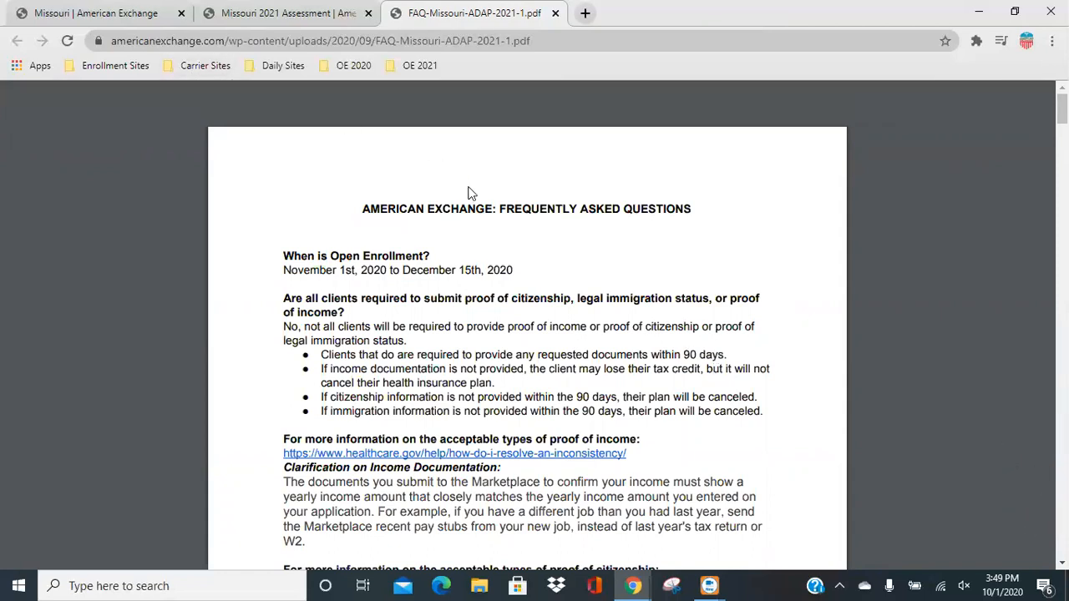
Open the Fillable PDF for 2021 from the Missouri program page in a new tab and switch to it.
click(92, 12)
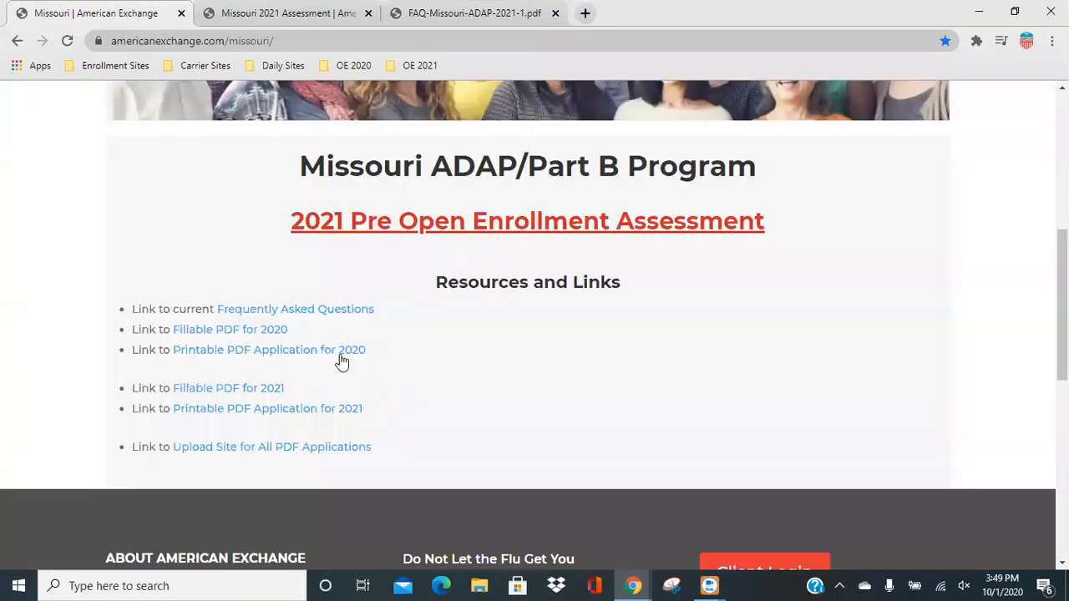
right_click(237, 397)
click(269, 407)
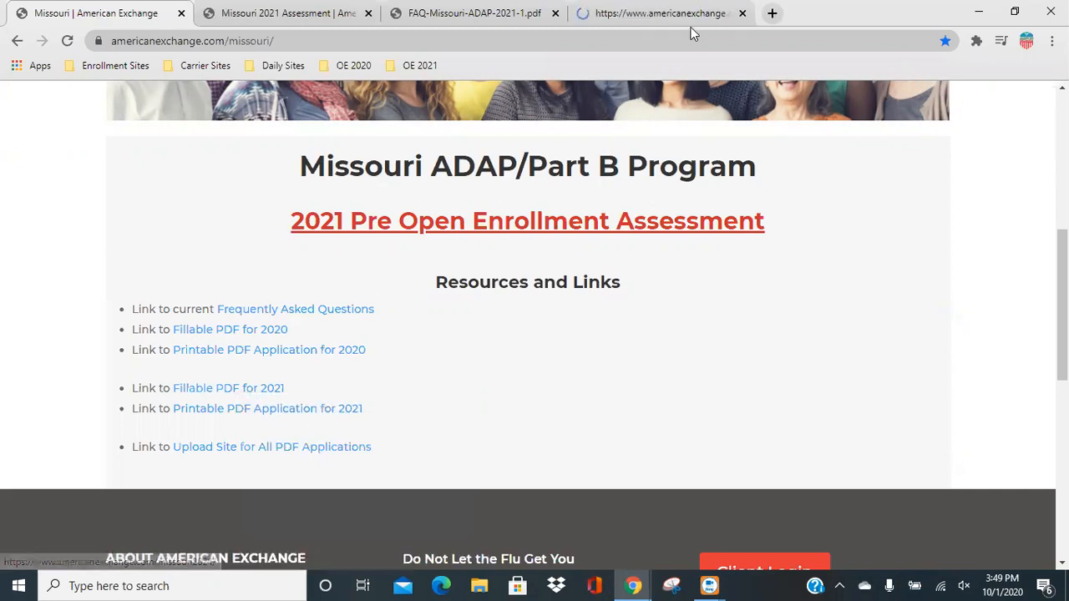
click(693, 15)
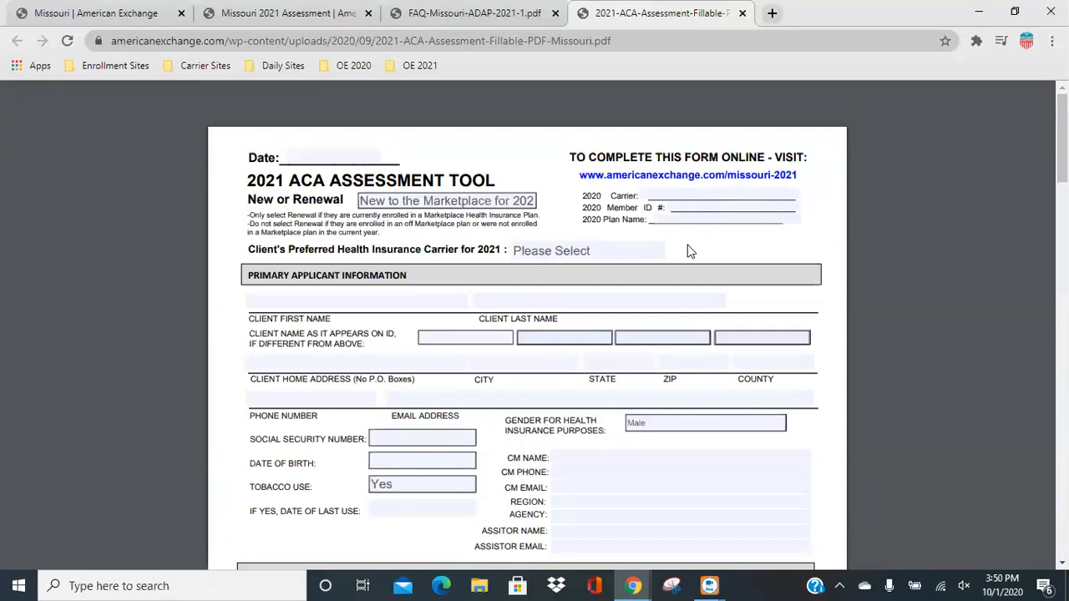
Examine the fillable 2021 ACA Assessment Tool from household, income and tax sections through medical information, disclaimers and client signature.
scroll(802, 327, down, 1)
scroll(810, 332, down, 4)
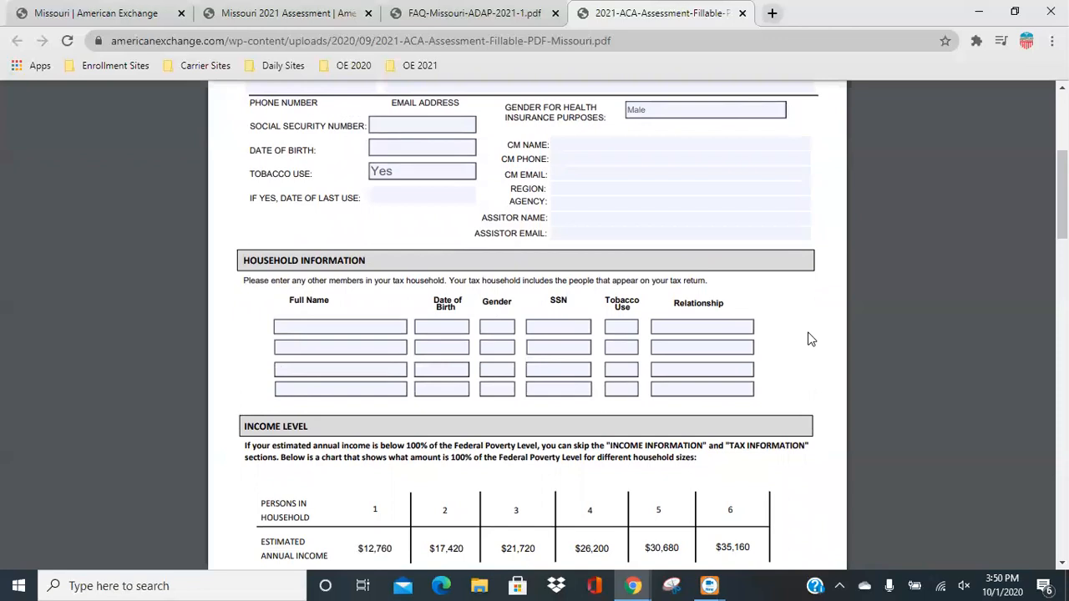
scroll(809, 338, down, 6)
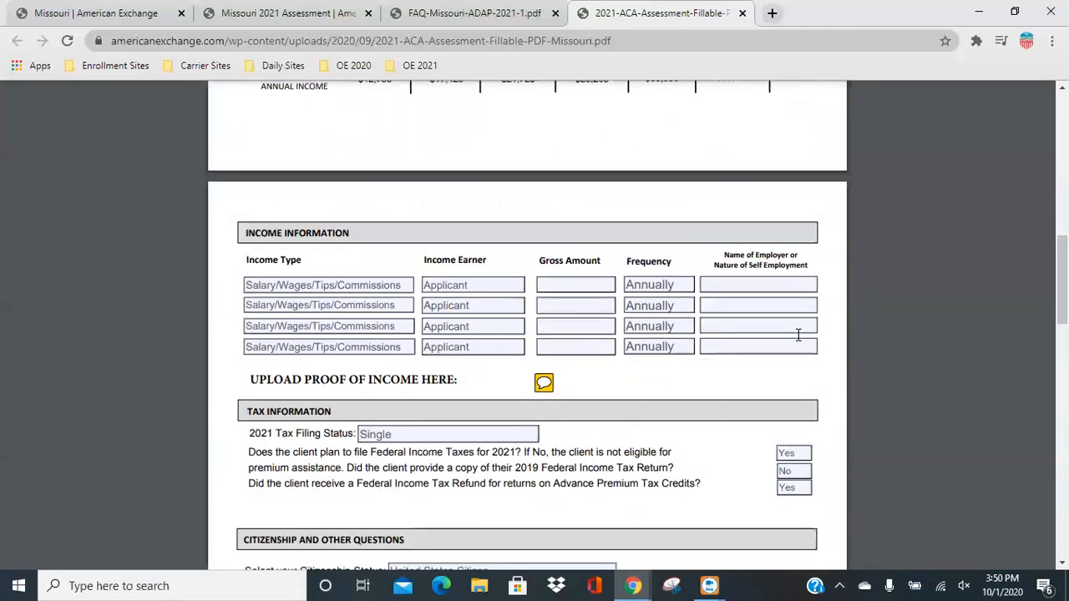
scroll(798, 334, down, 7)
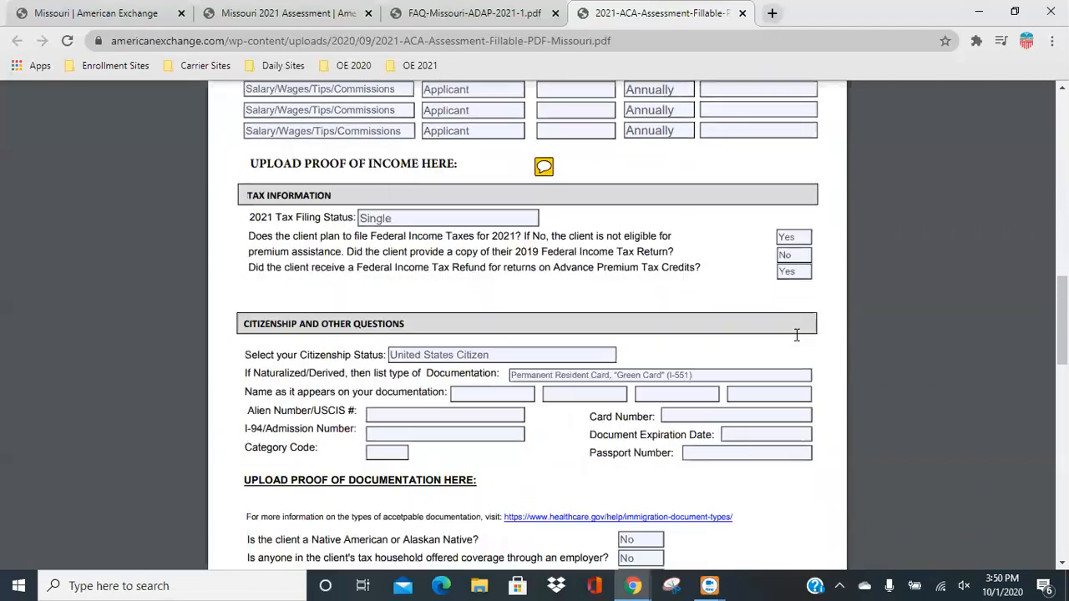
scroll(783, 338, down, 3)
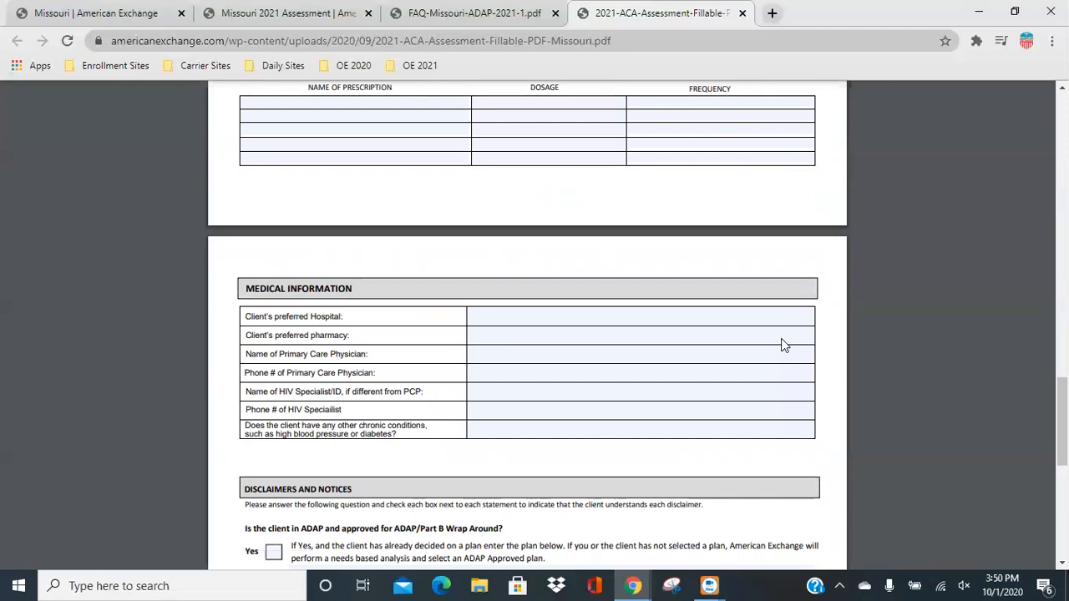
scroll(781, 339, down, 4)
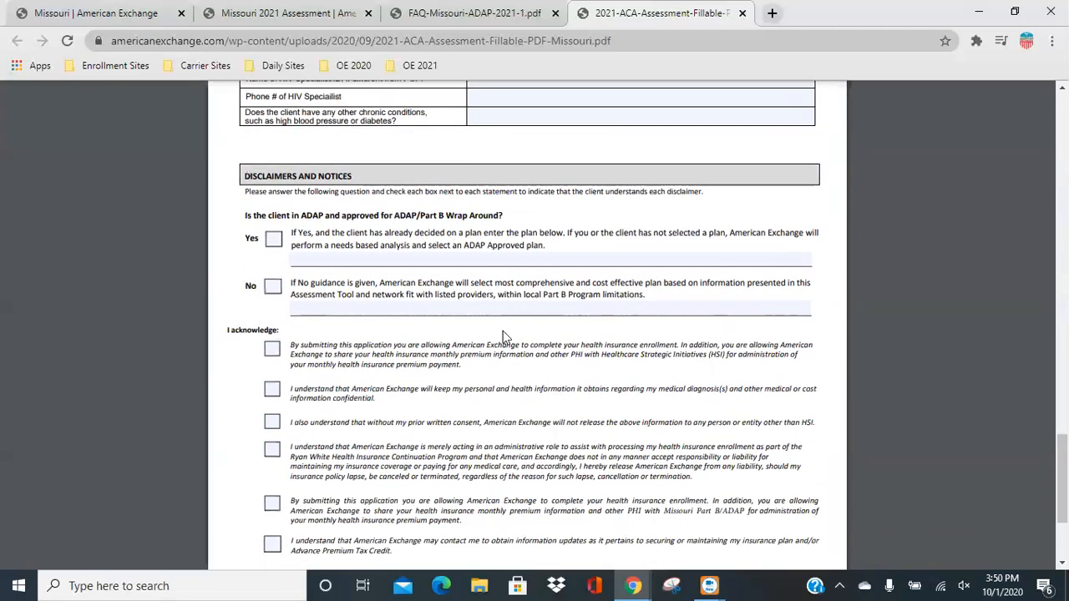
scroll(406, 409, down, 2)
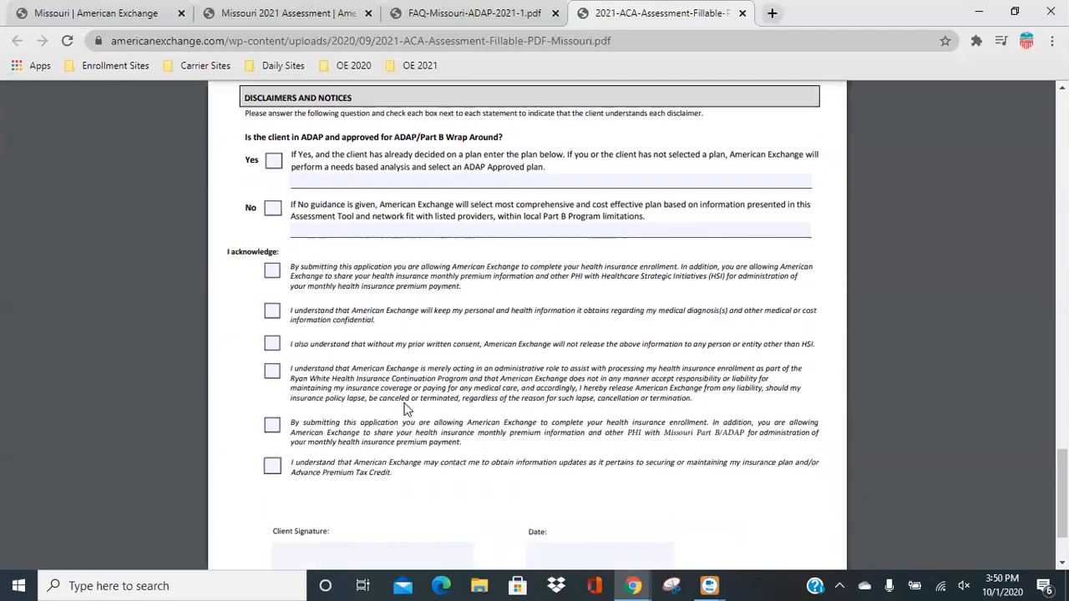
scroll(406, 409, down, 1)
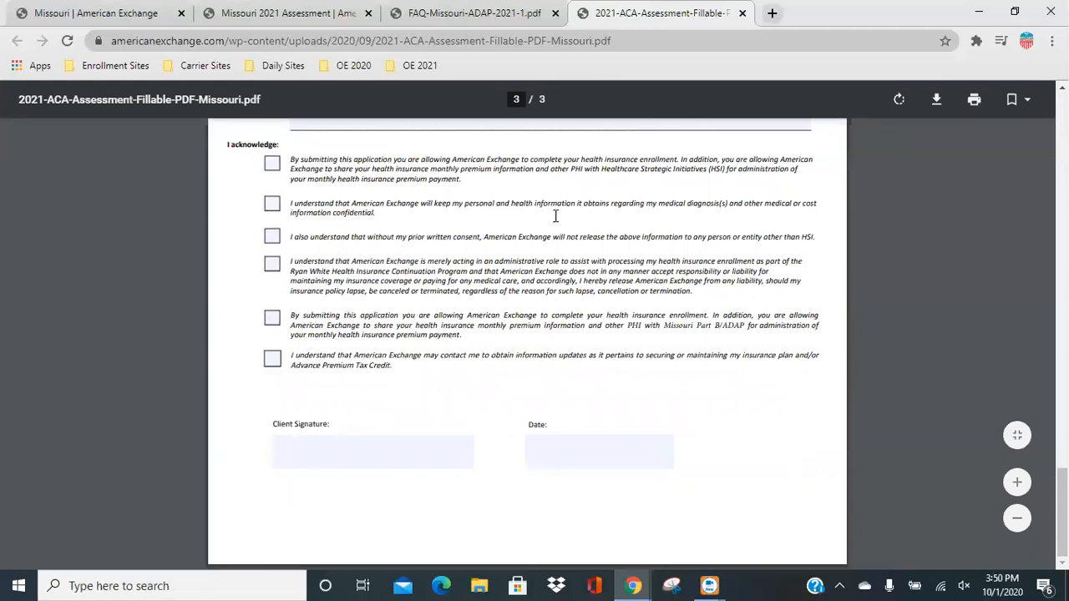
Open the Upload Site for All PDF Applications from the Missouri program page and bring its upload fields into view.
click(107, 13)
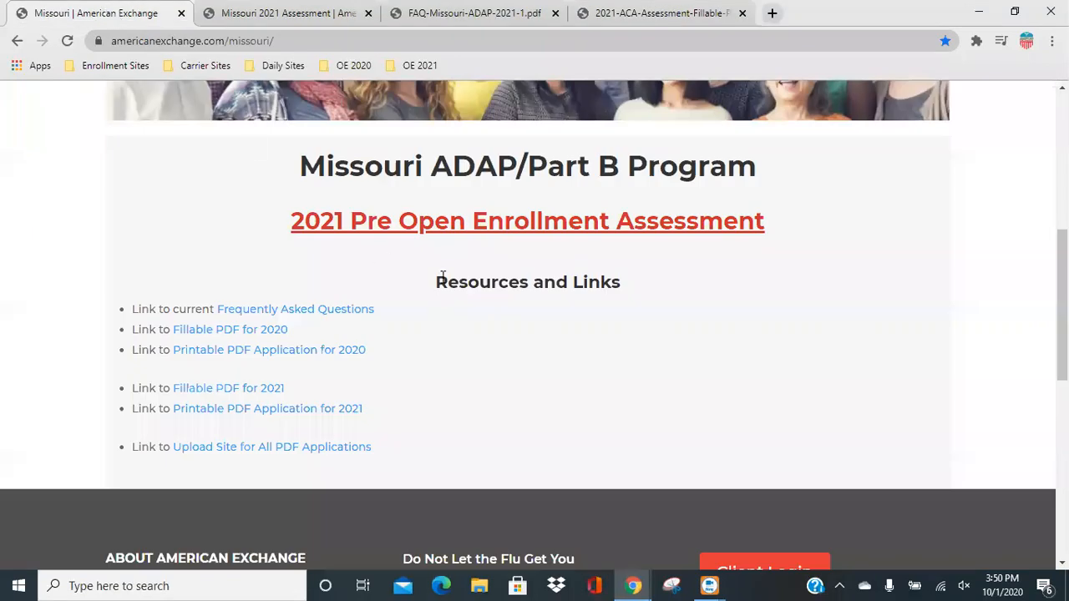
click(334, 450)
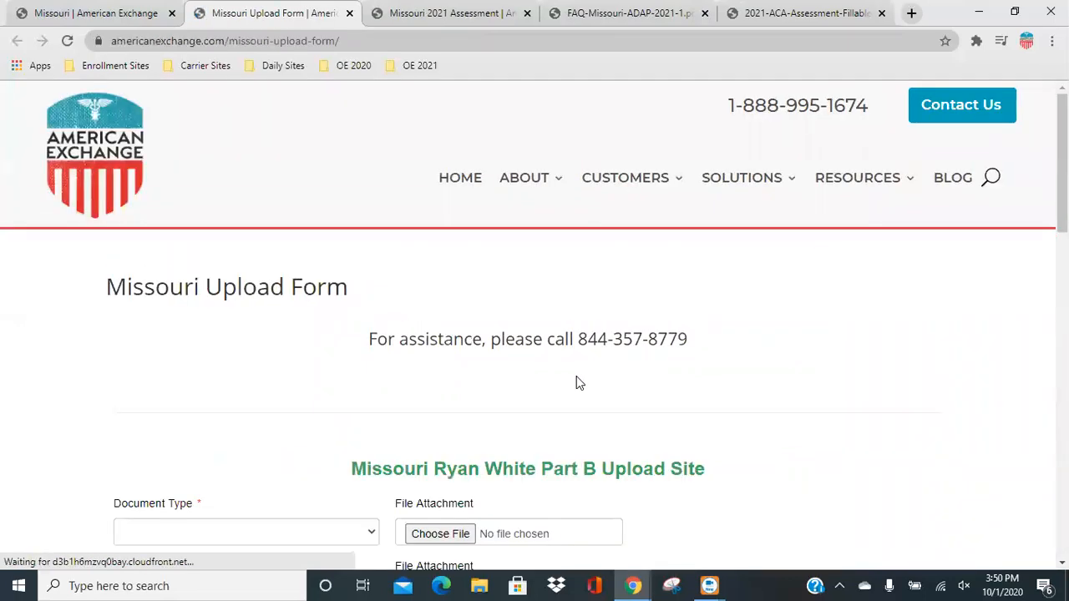
scroll(579, 383, down, 4)
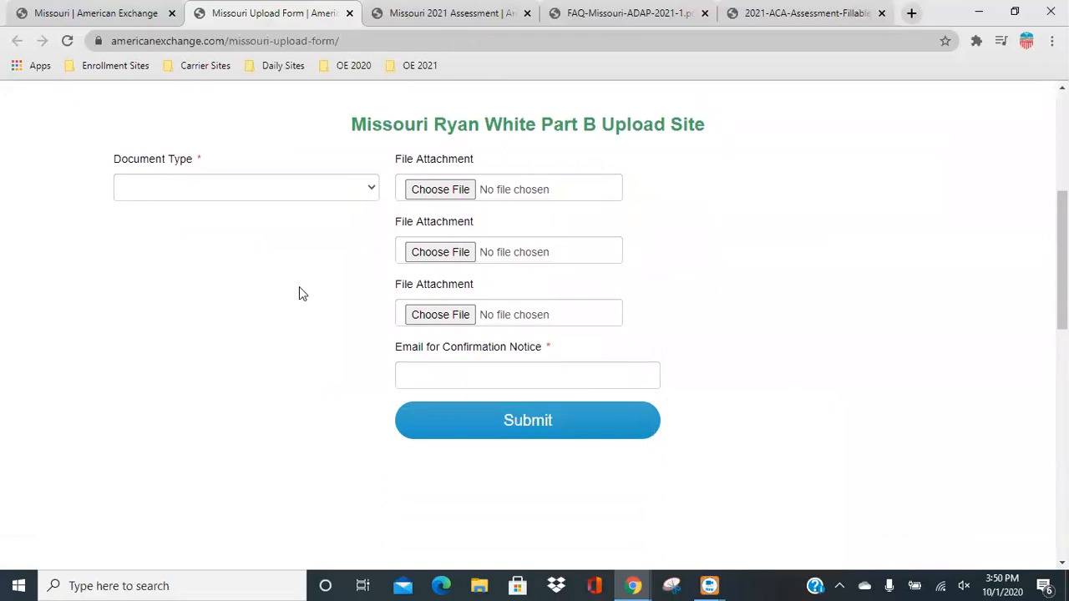
Try Other as the upload form's document type and change the type to Income Documentation.
click(177, 190)
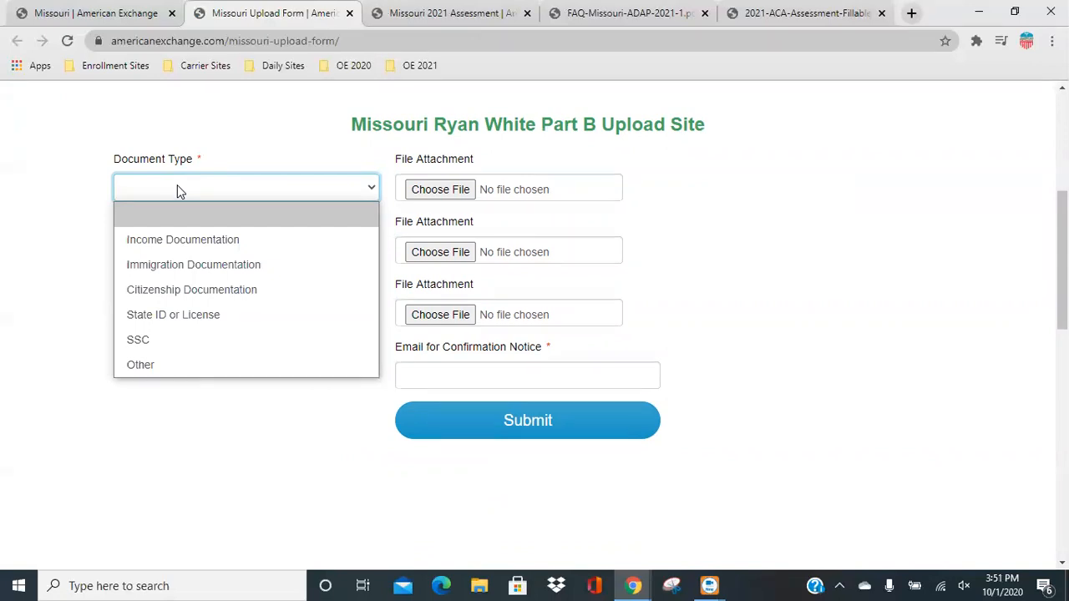
click(186, 369)
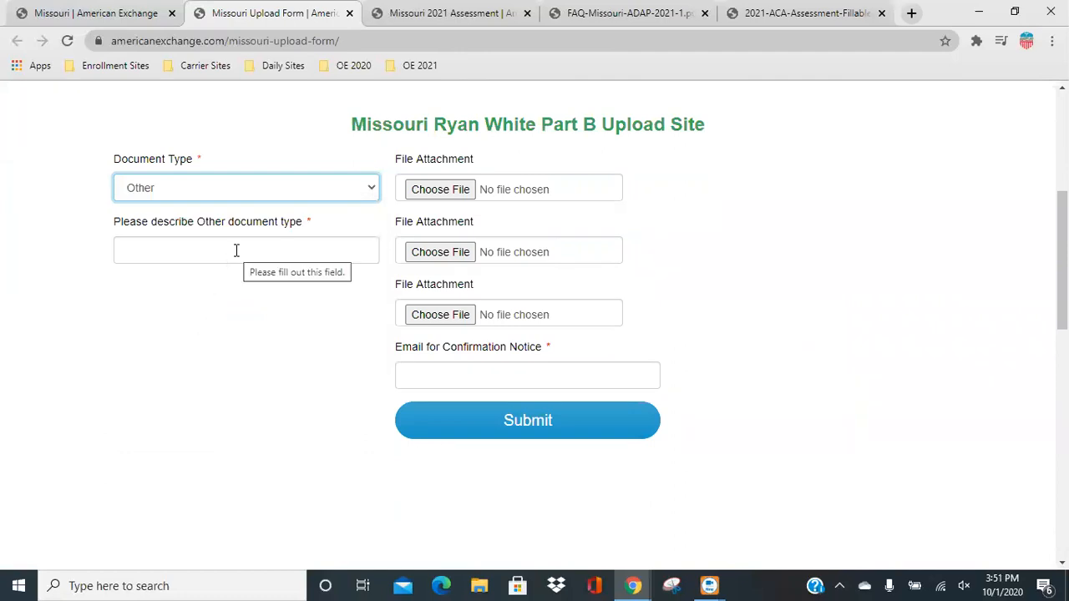
click(200, 189)
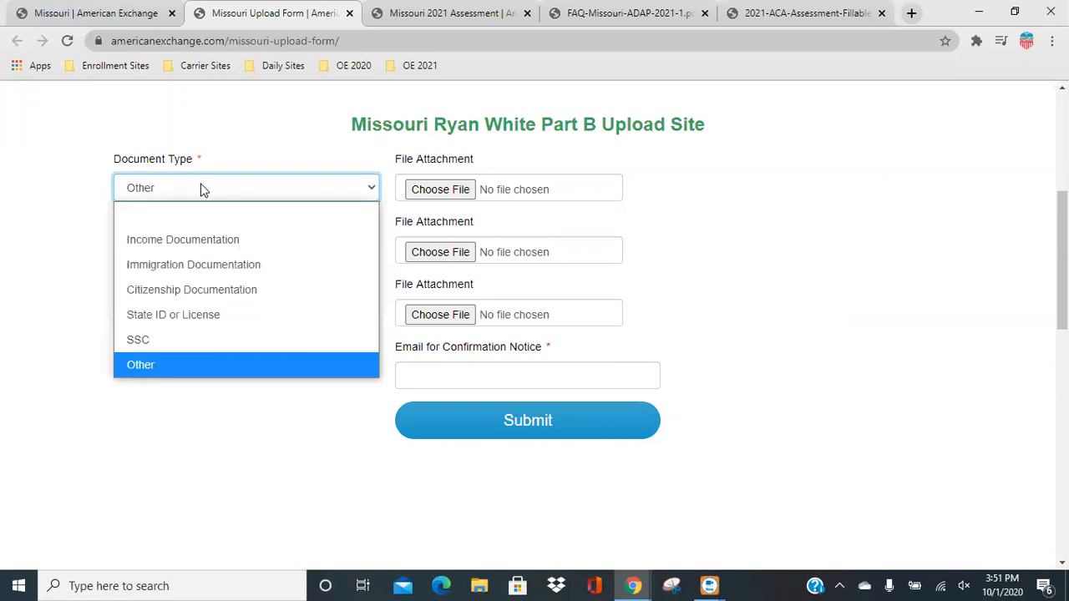
click(191, 239)
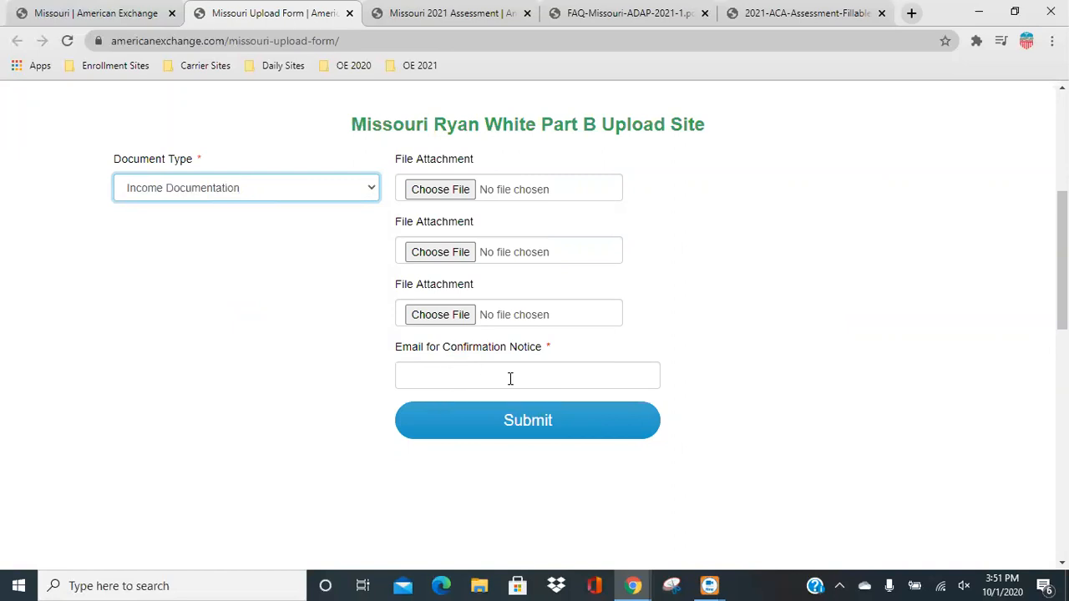
Revisit the submitted assessment's page and return to the Missouri ADAP/Part B Program page with its resource links.
click(368, 23)
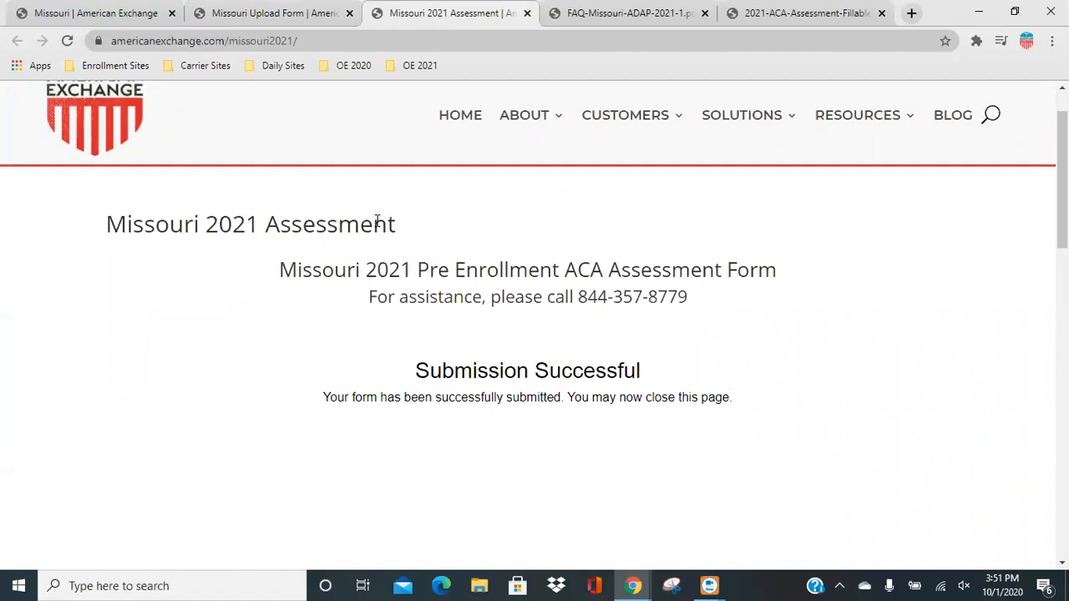
click(114, 16)
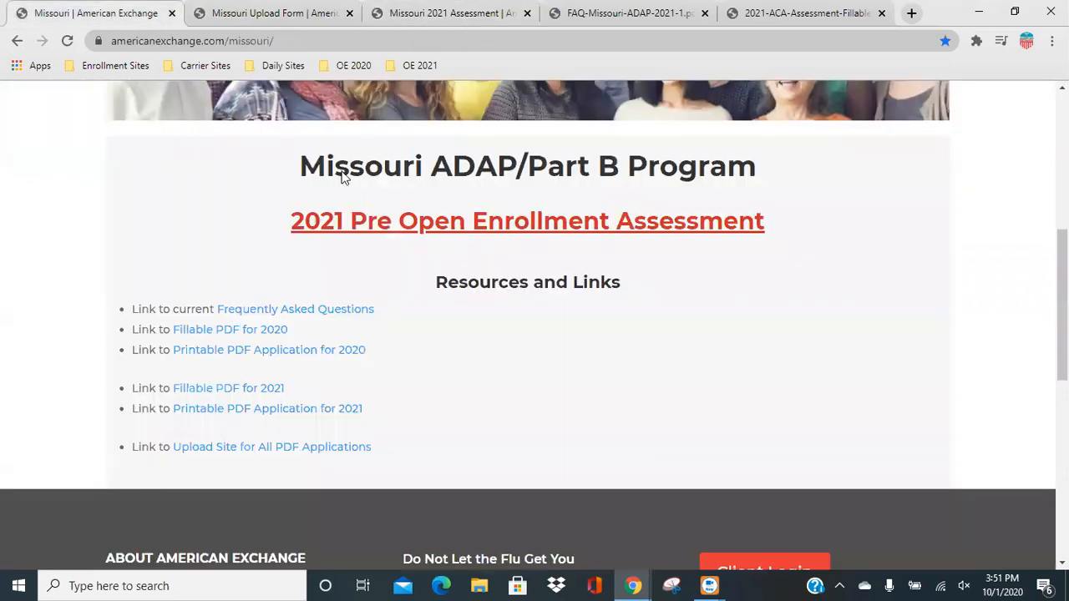
scroll(607, 368, up, 3)
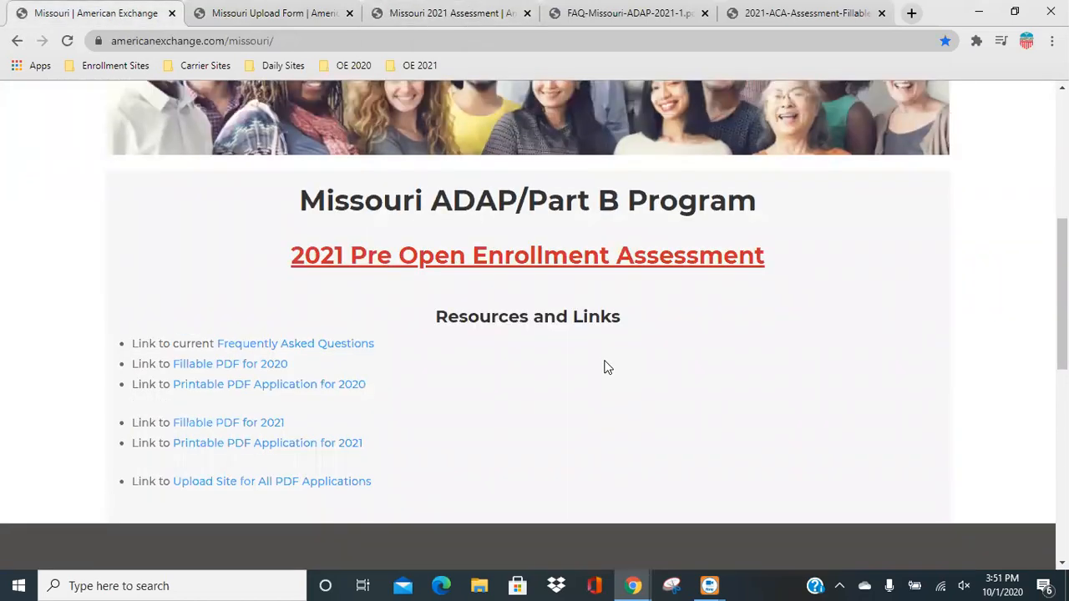